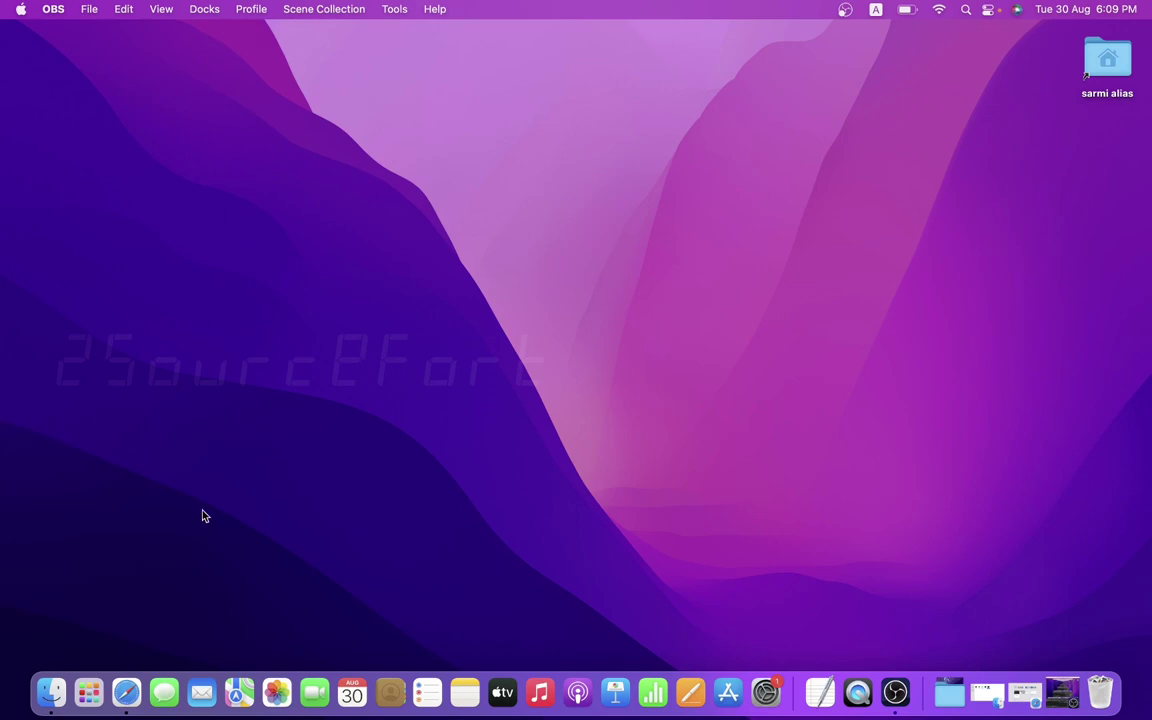
# Step: Launch Safari and search Google for 'node'
pyautogui.click(126, 692)
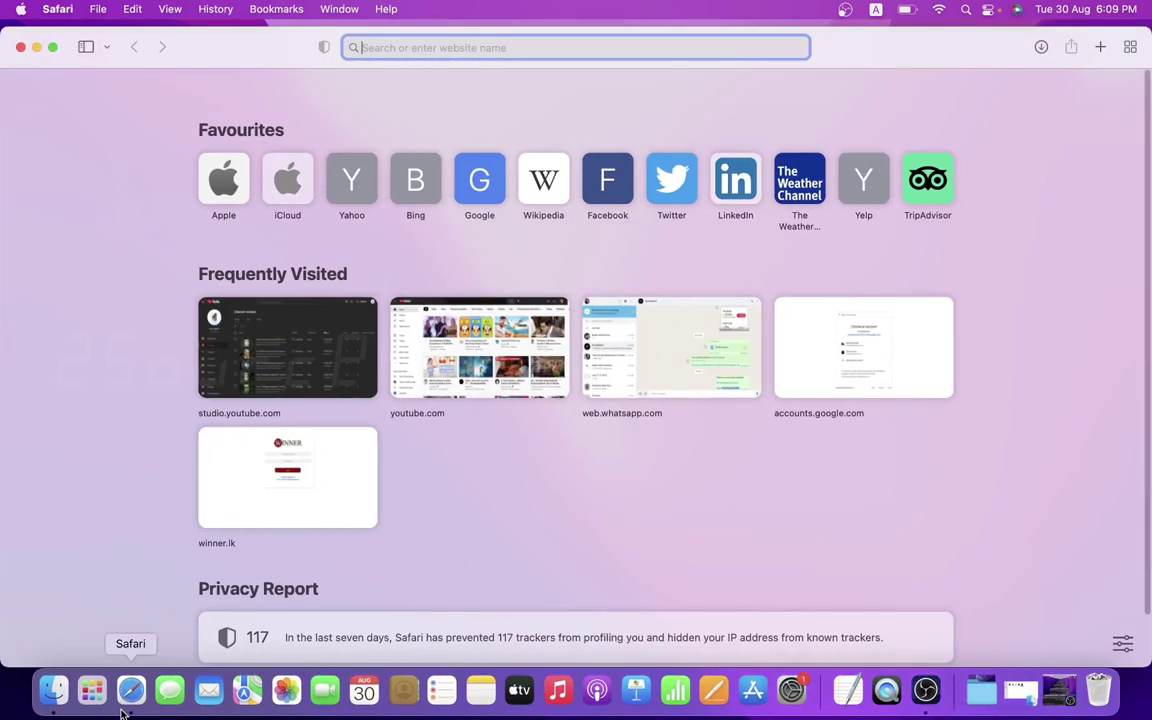
pyautogui.write('node')
pyautogui.press('Escape')
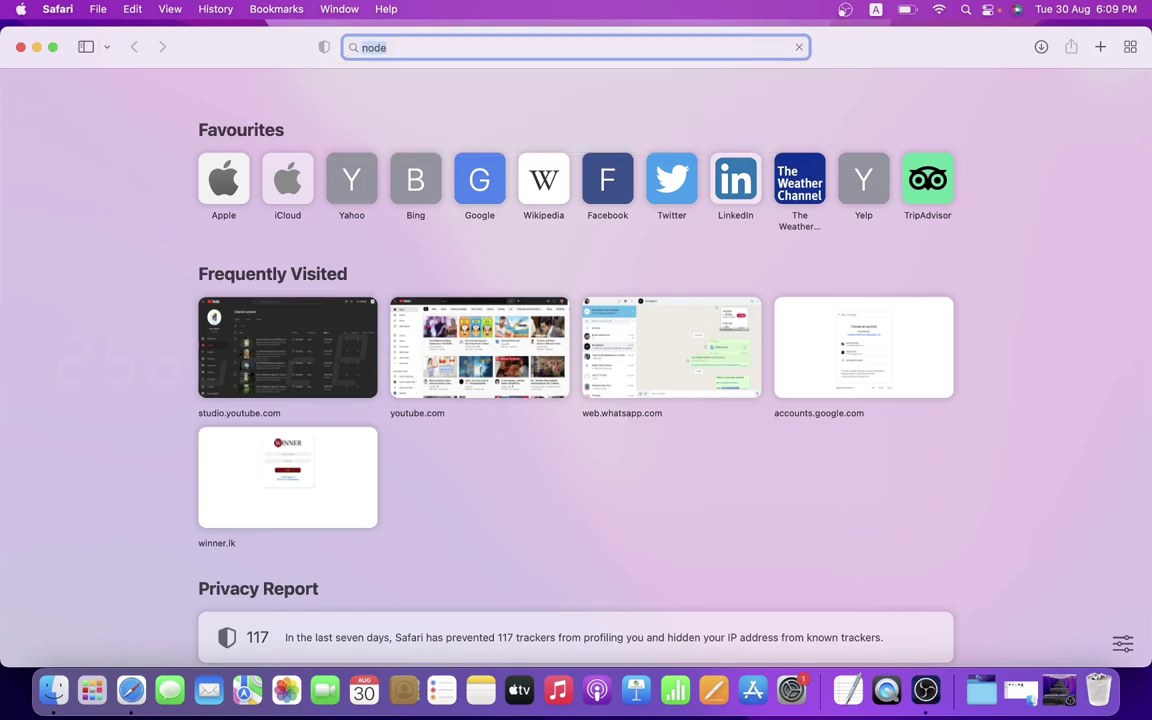
pyautogui.press('Return')
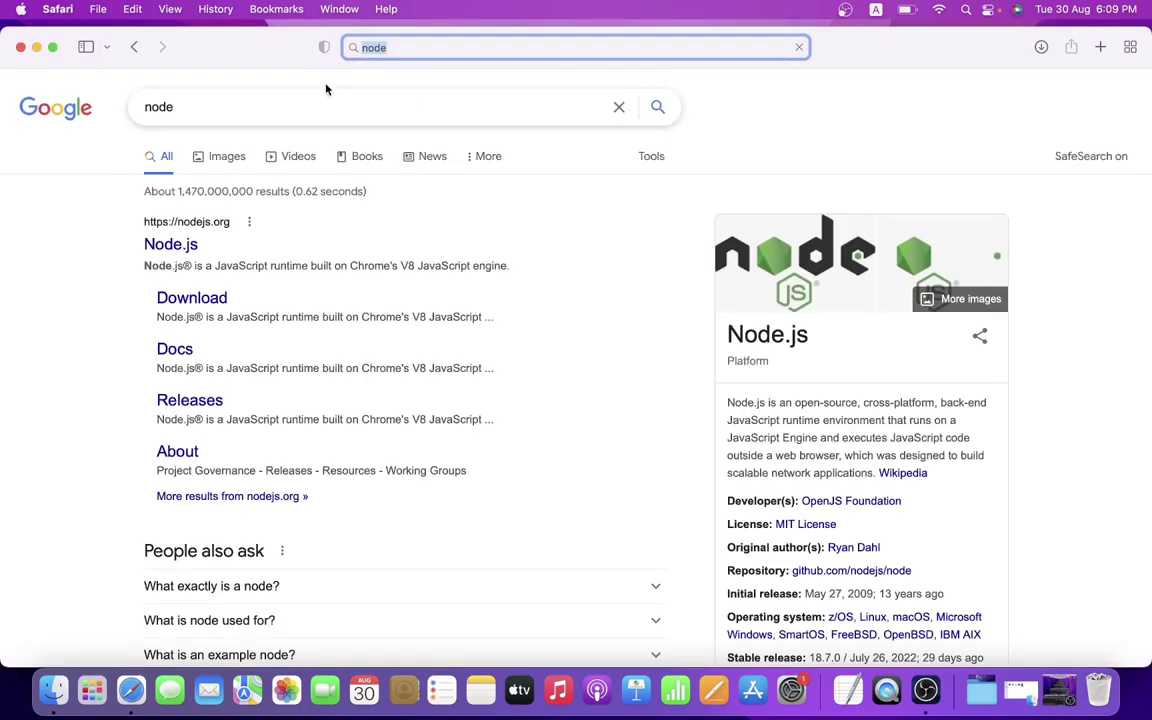
# Step: Open the Node.js Downloads page from the search results
pyautogui.click(196, 306)
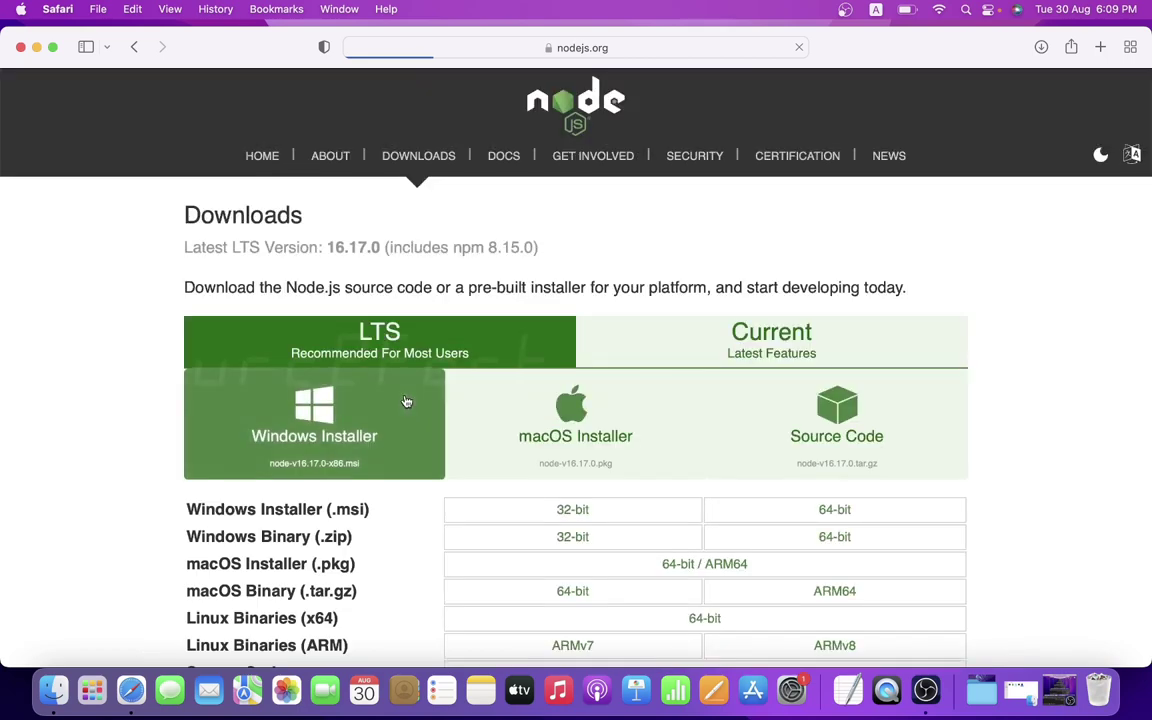
pyautogui.scroll(-5, 710, 496)
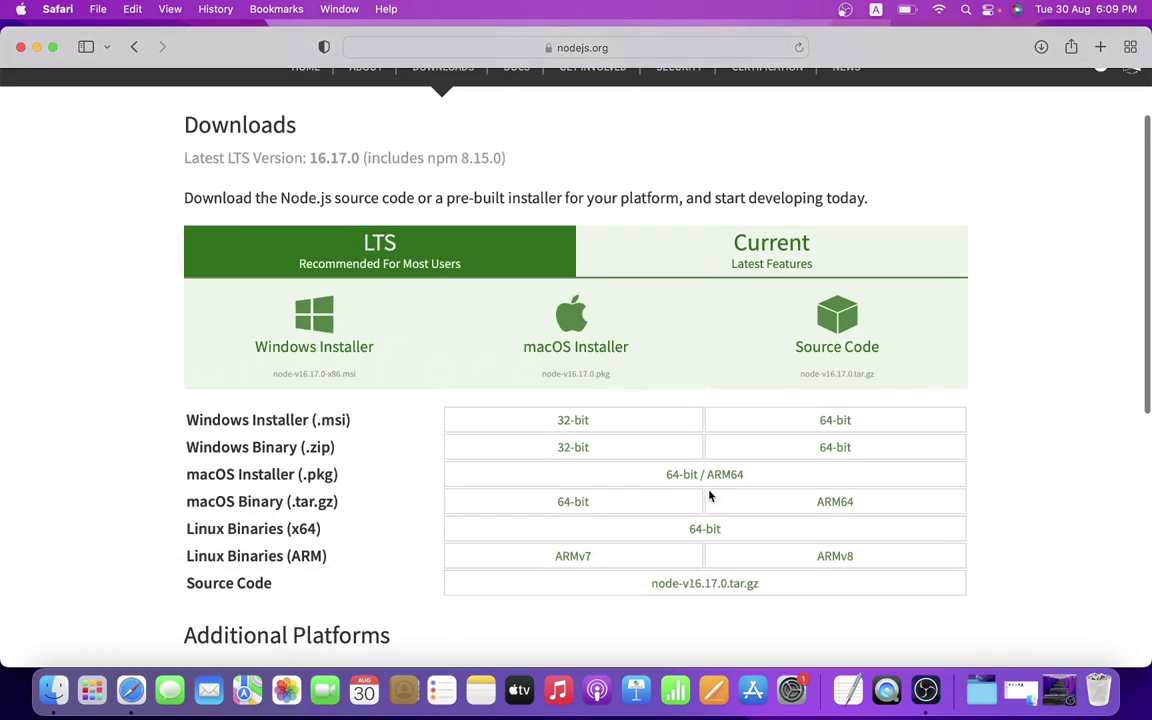
pyautogui.scroll(-3, 710, 496)
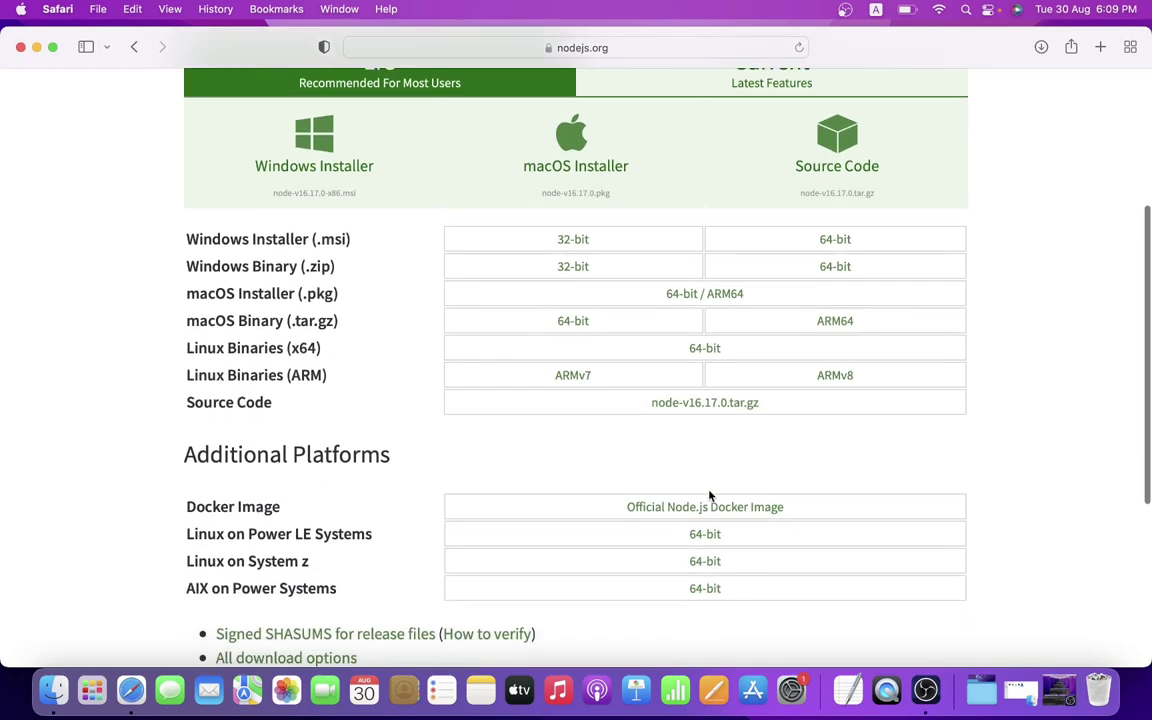
pyautogui.scroll(3, 710, 496)
pyautogui.scroll(2, 709, 496)
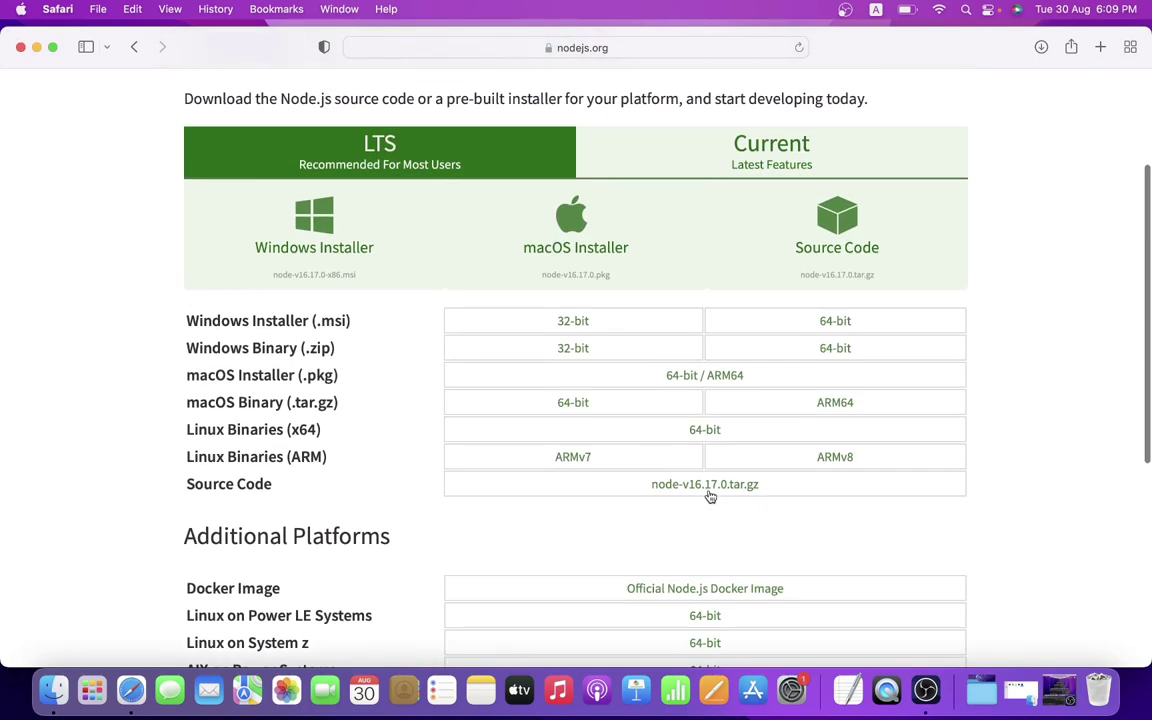
# Step: Show the LTS 16.17.0 downloads and scroll to the installer tiles
pyautogui.click(463, 163)
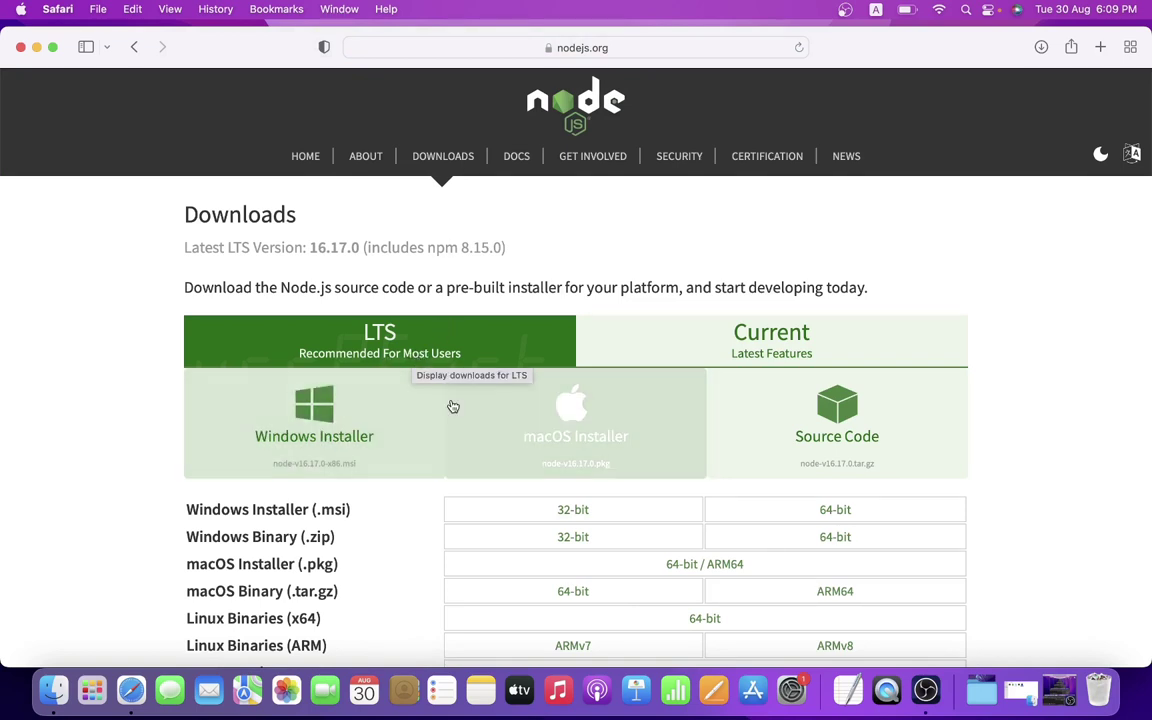
pyautogui.click(676, 325)
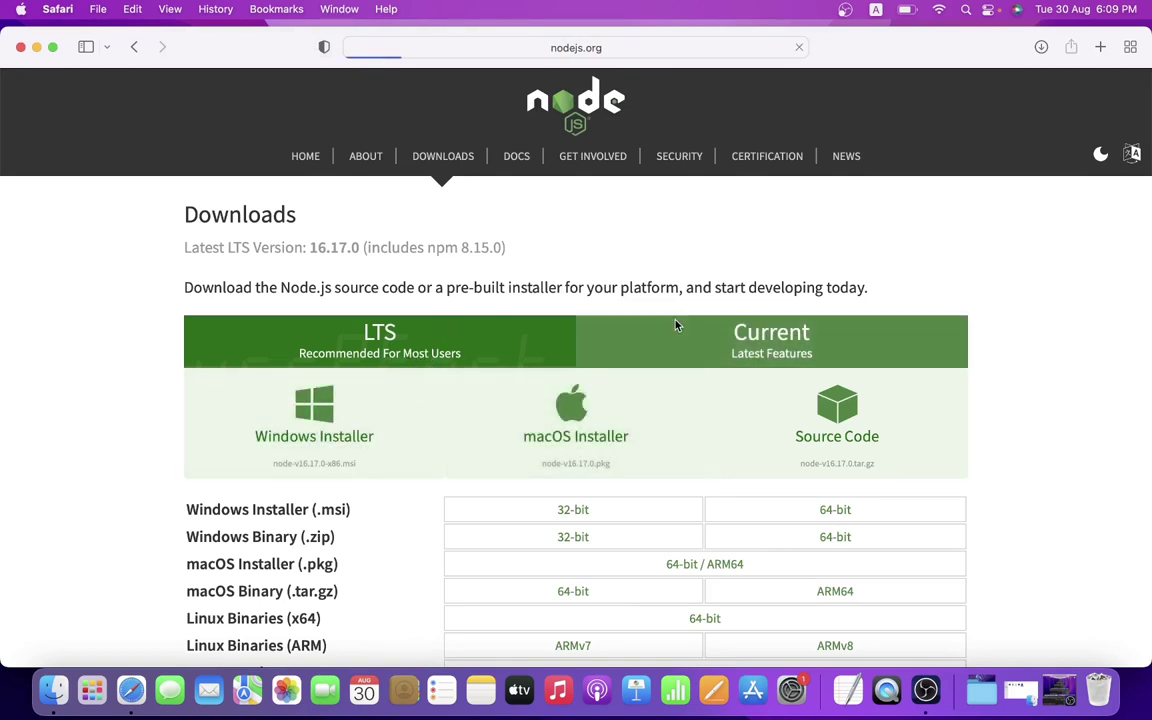
pyautogui.click(496, 337)
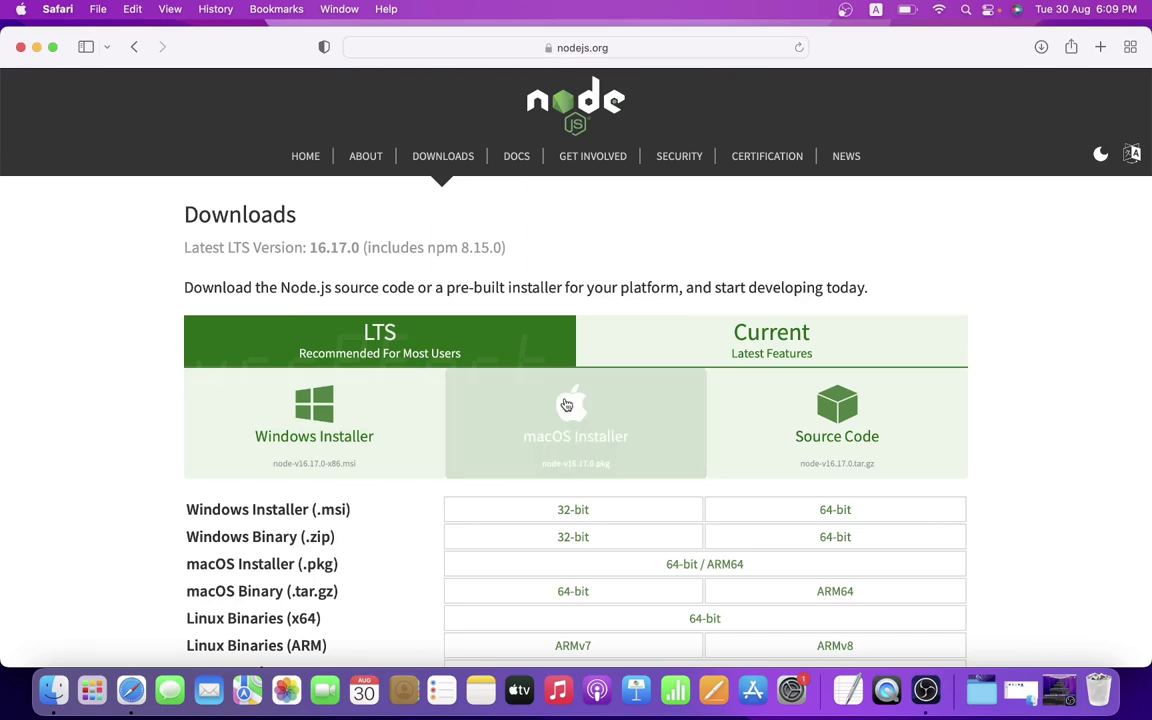
pyautogui.scroll(-3, 565, 404)
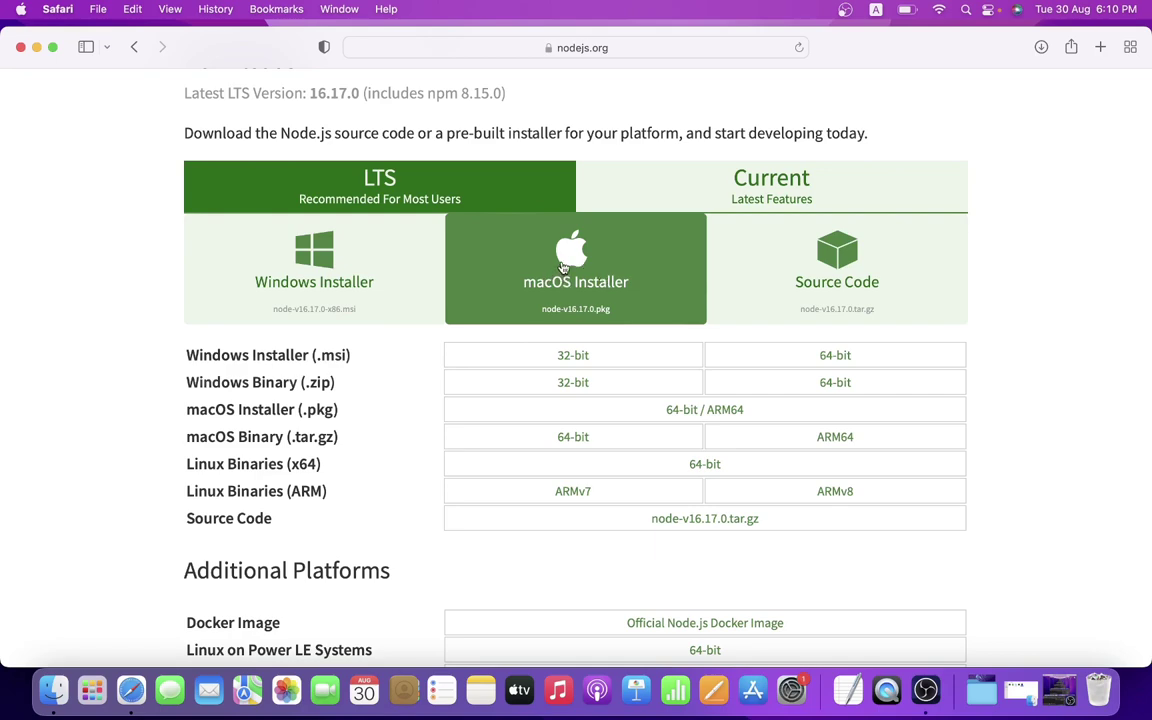
# Step: Download the macOS Installer via Download Linked File, allow nodejs.org, and clear finished downloads
pyautogui.rightClick(563, 266)
pyautogui.click(538, 264)
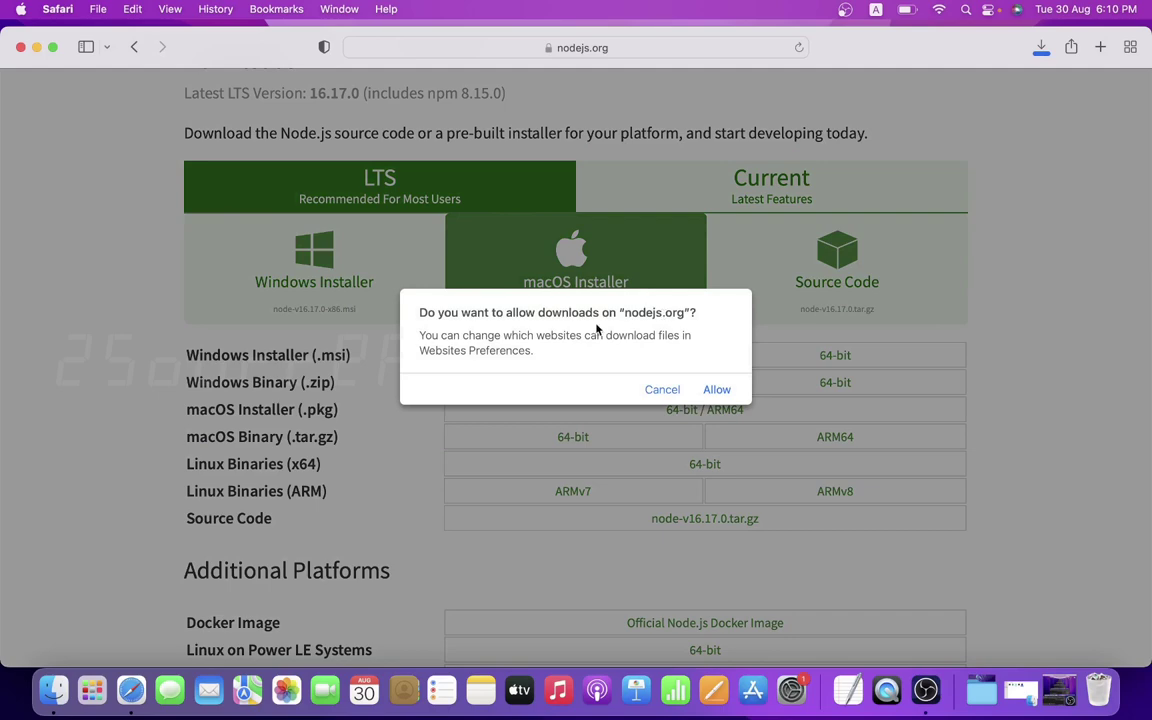
pyautogui.click(716, 391)
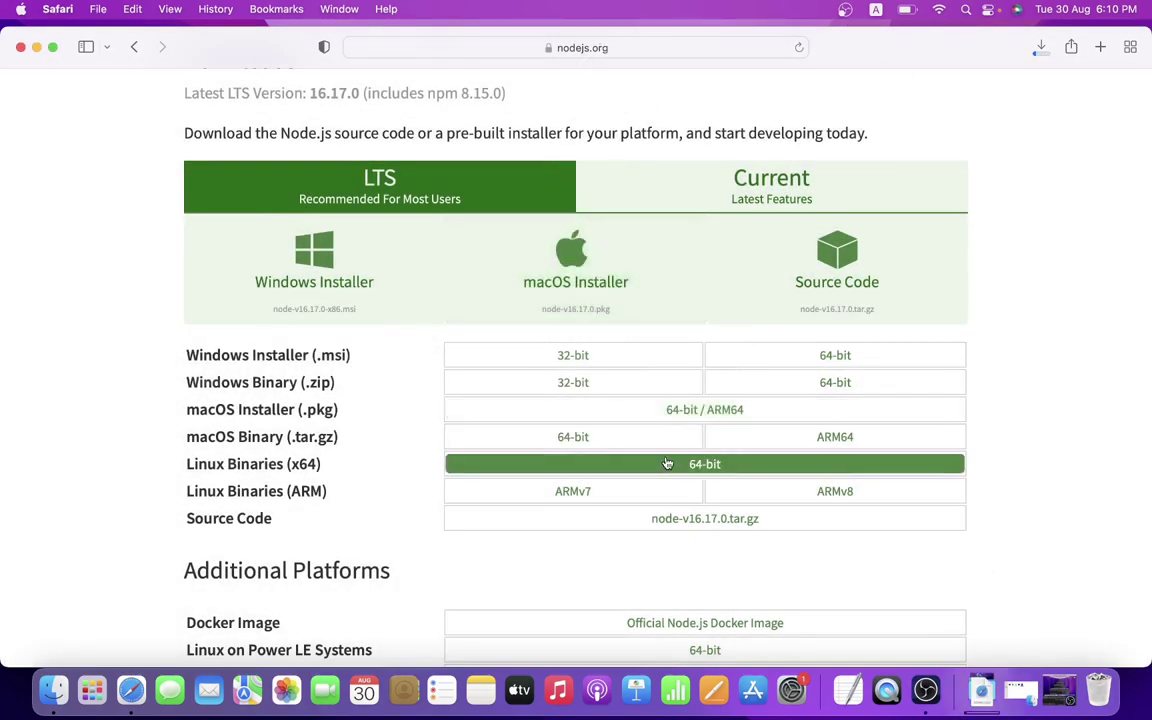
pyautogui.scroll(-1, 667, 462)
pyautogui.scroll(-3, 667, 462)
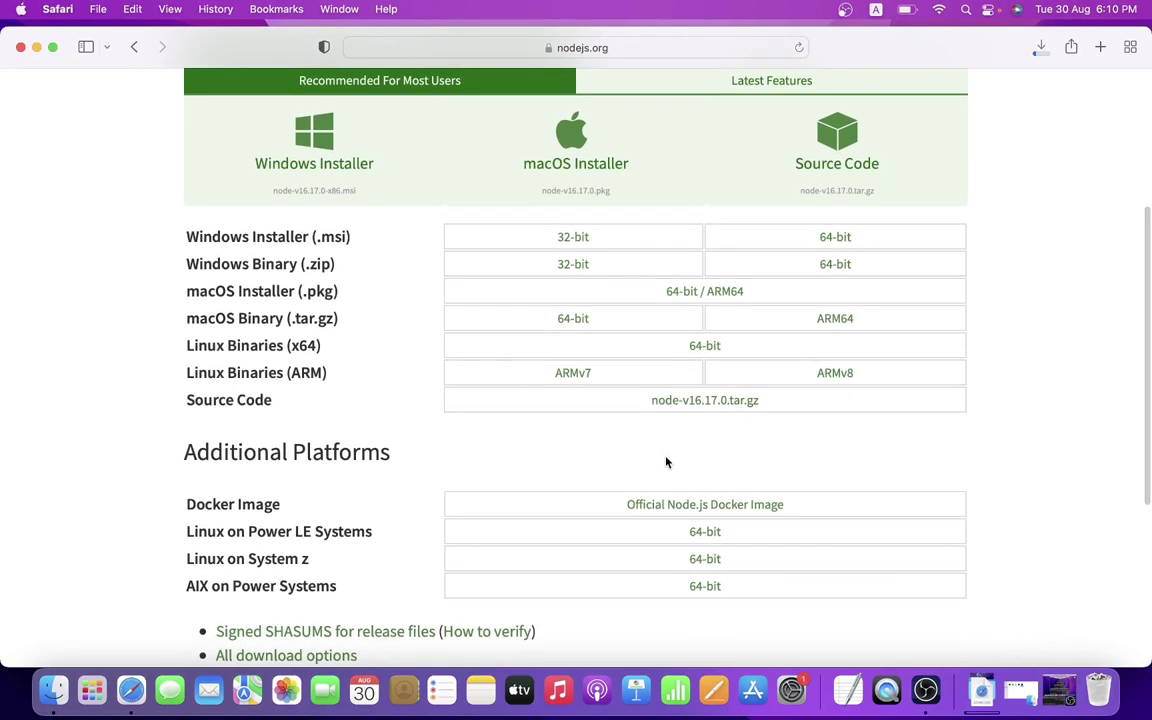
pyautogui.click(1037, 48)
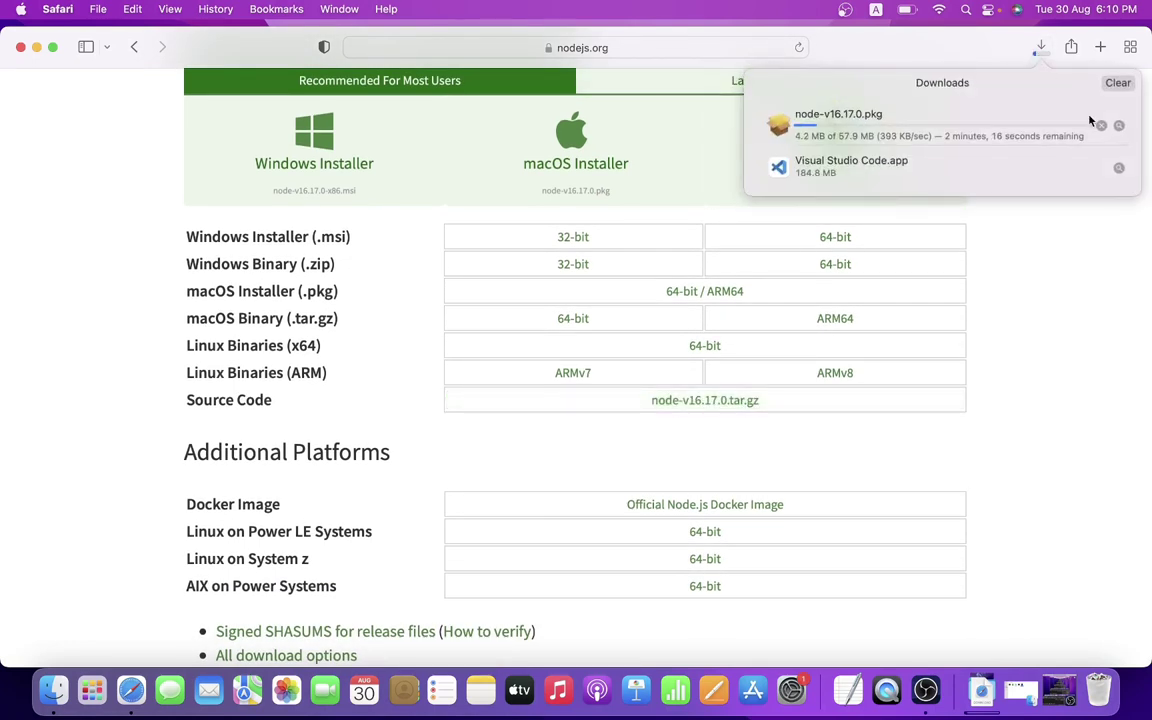
pyautogui.click(1117, 84)
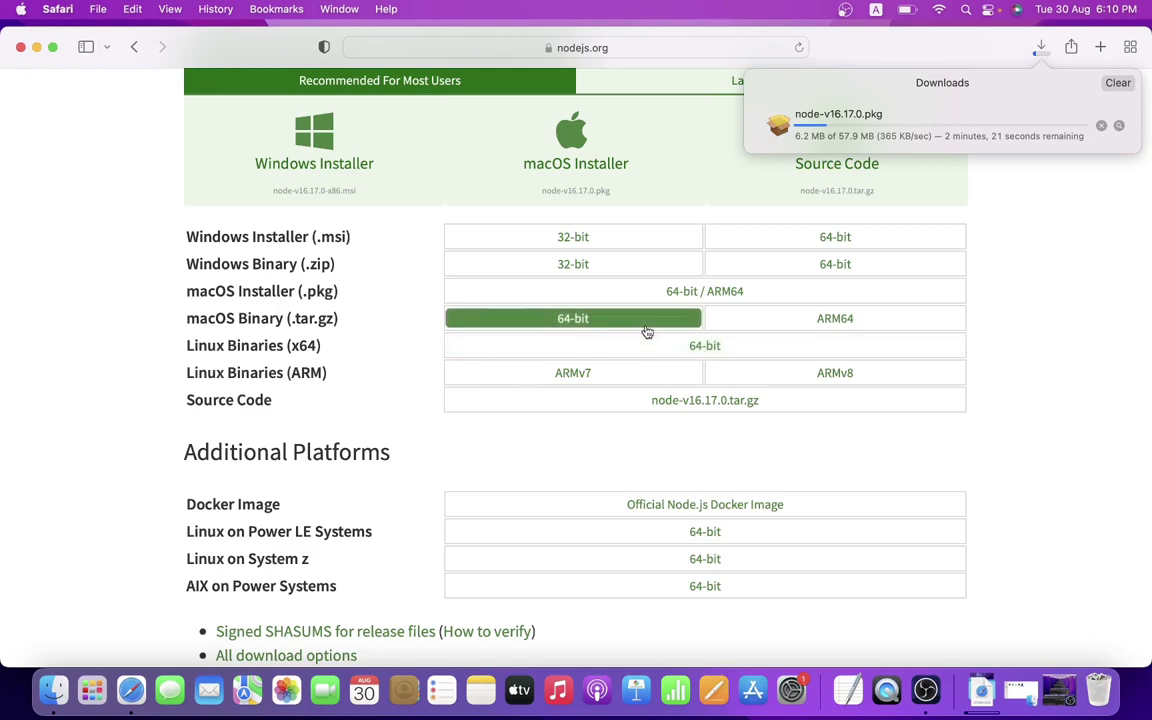
# Step: Review the LTS 16.17.0 version text while node-v16.17.0.pkg finishes downloading all 57.9 MB
pyautogui.scroll(-2, 665, 430)
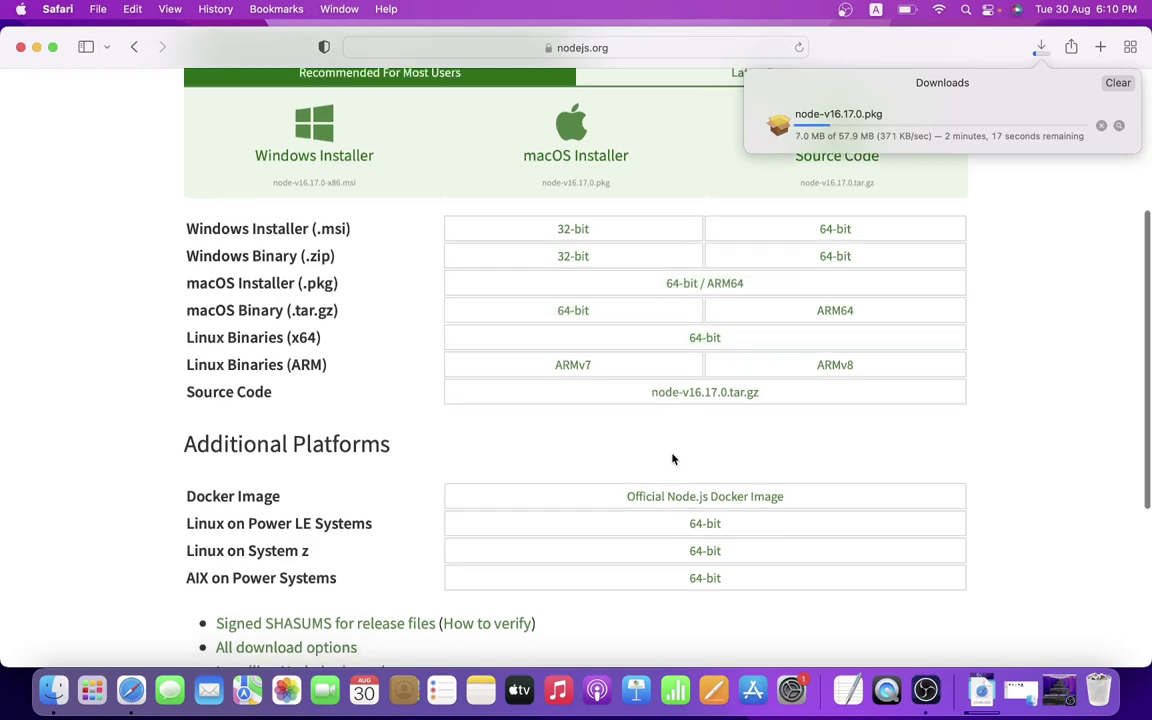
pyautogui.scroll(-10, 672, 459)
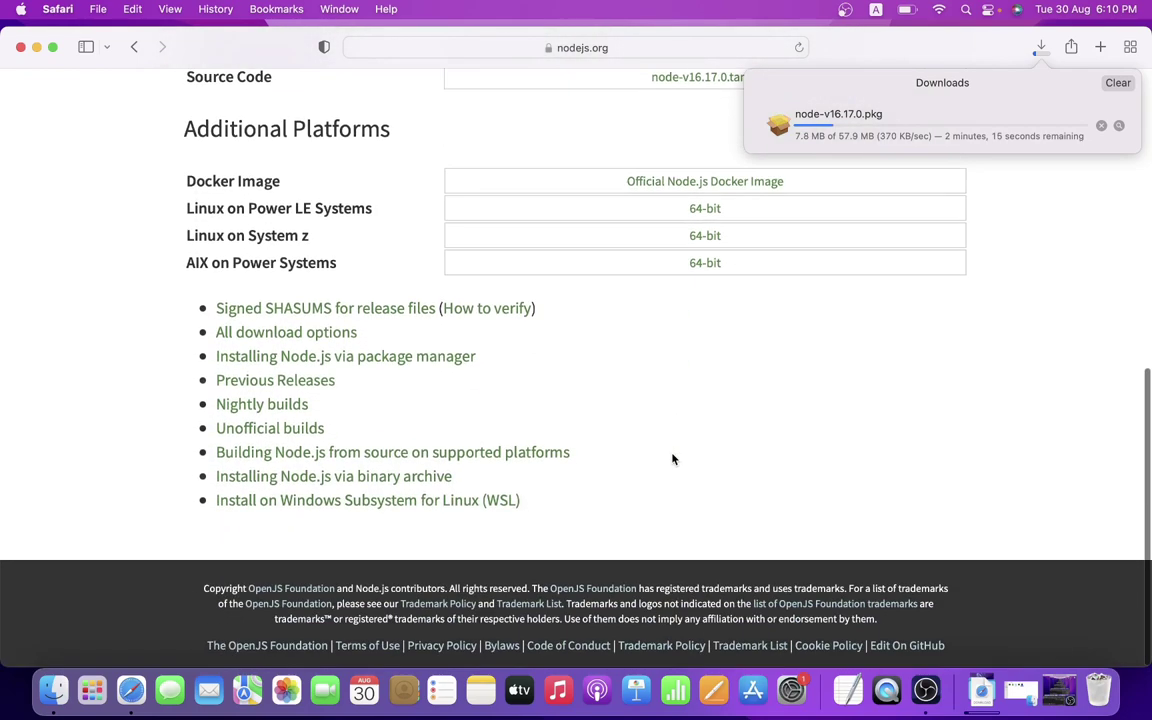
pyautogui.scroll(15, 672, 459)
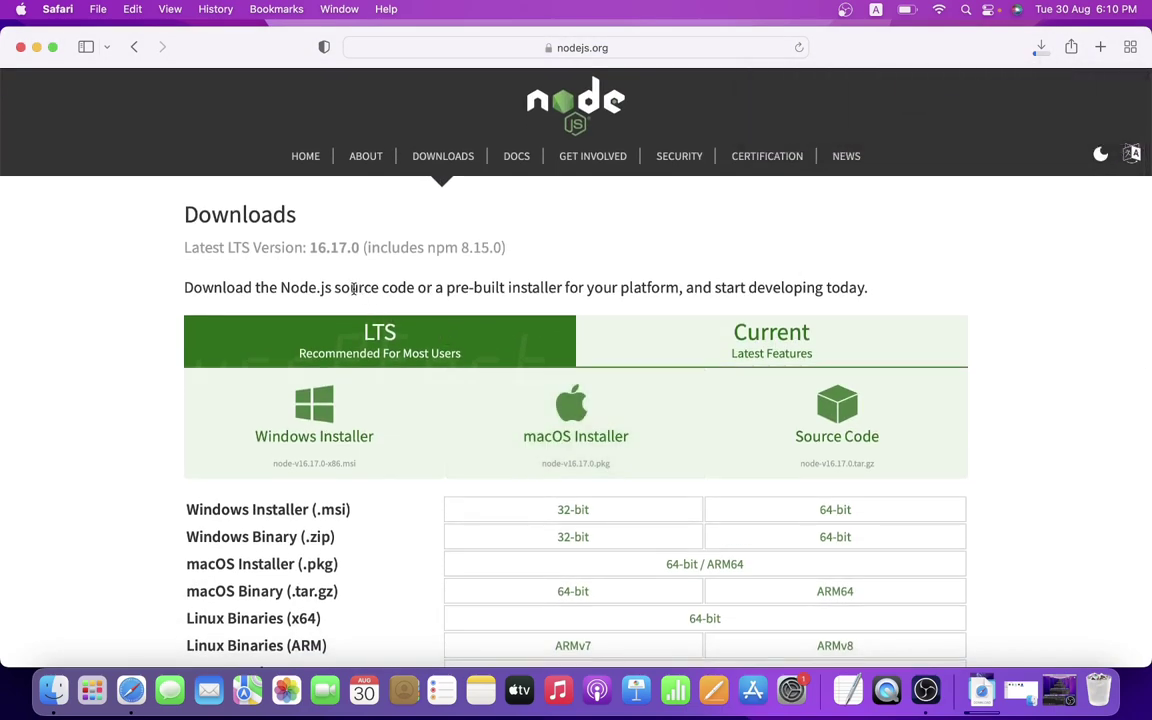
pyautogui.moveTo(313, 250); pyautogui.dragTo(360, 250)
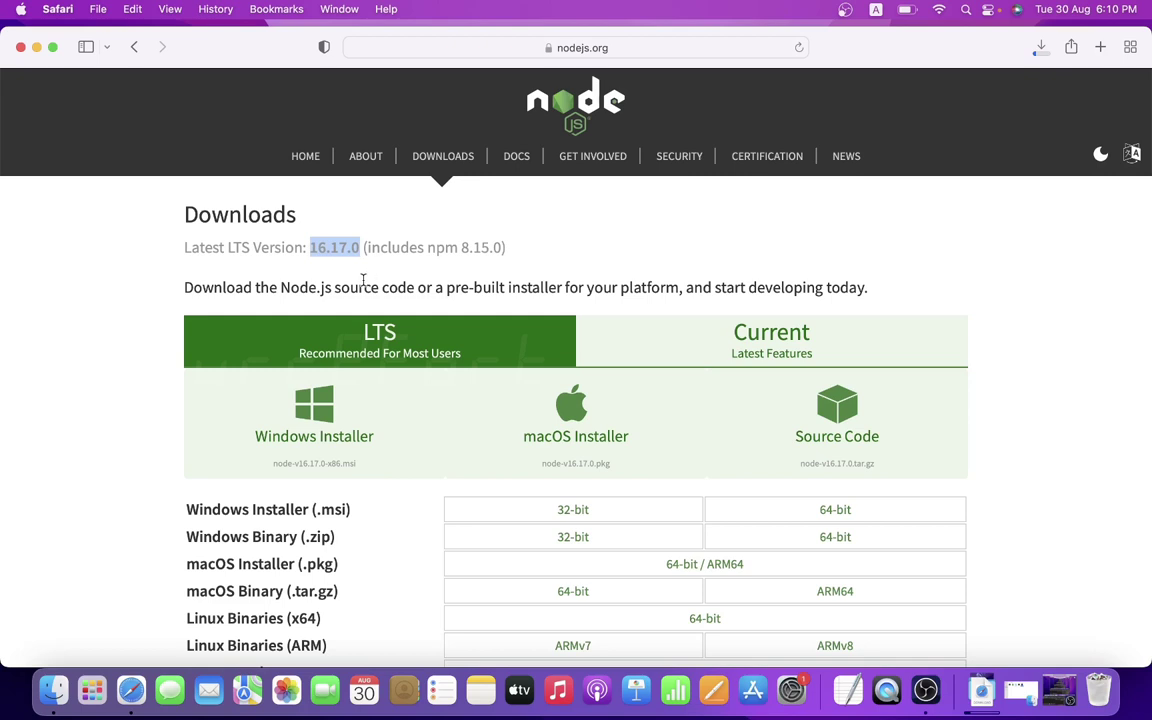
pyautogui.doubleClick(438, 246)
pyautogui.click(382, 245)
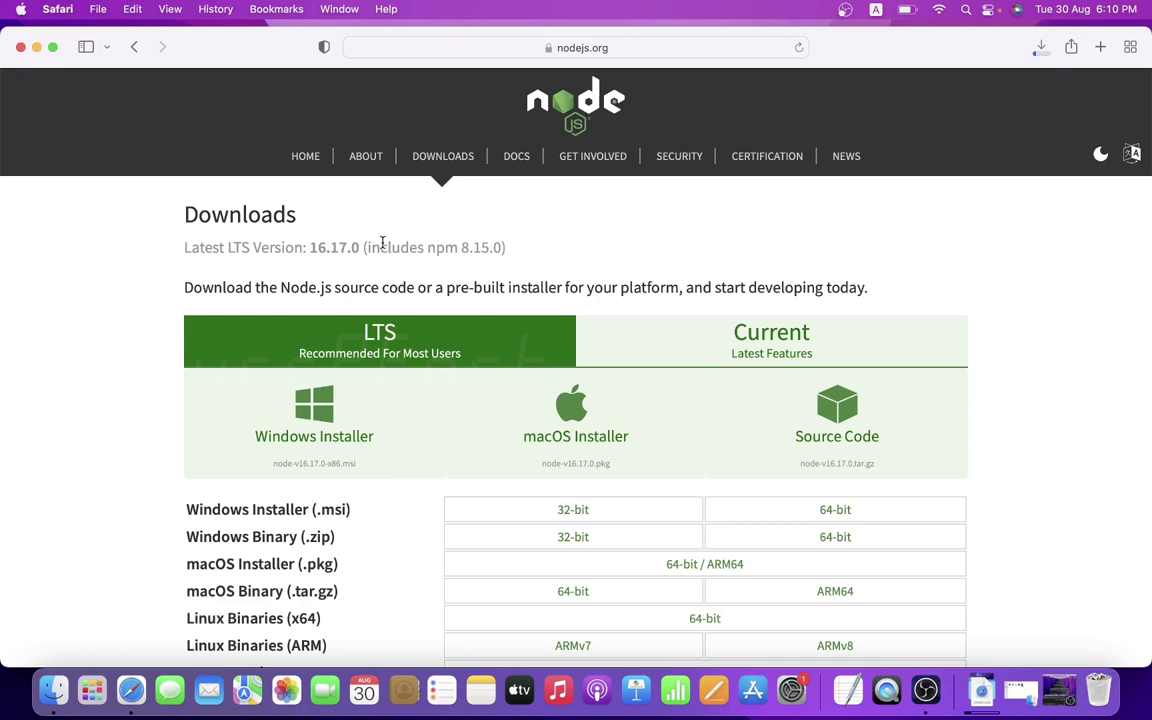
pyautogui.doubleClick(369, 243)
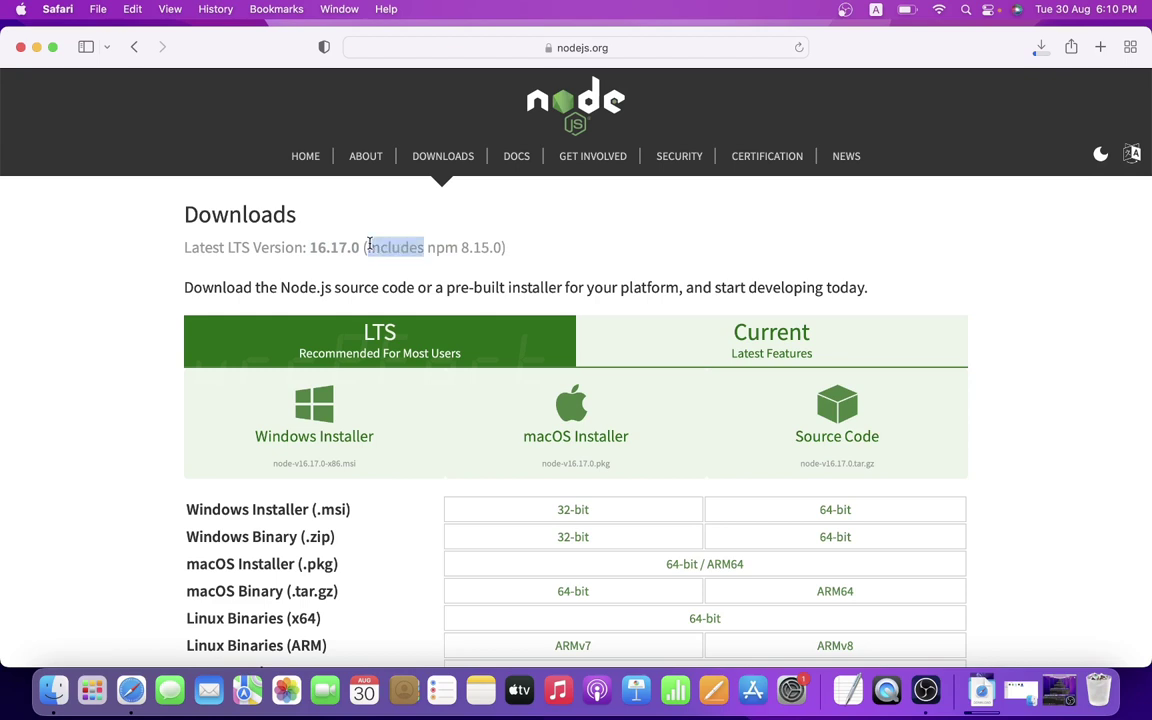
pyautogui.click(453, 246)
pyautogui.doubleClick(440, 247)
pyautogui.click(556, 283)
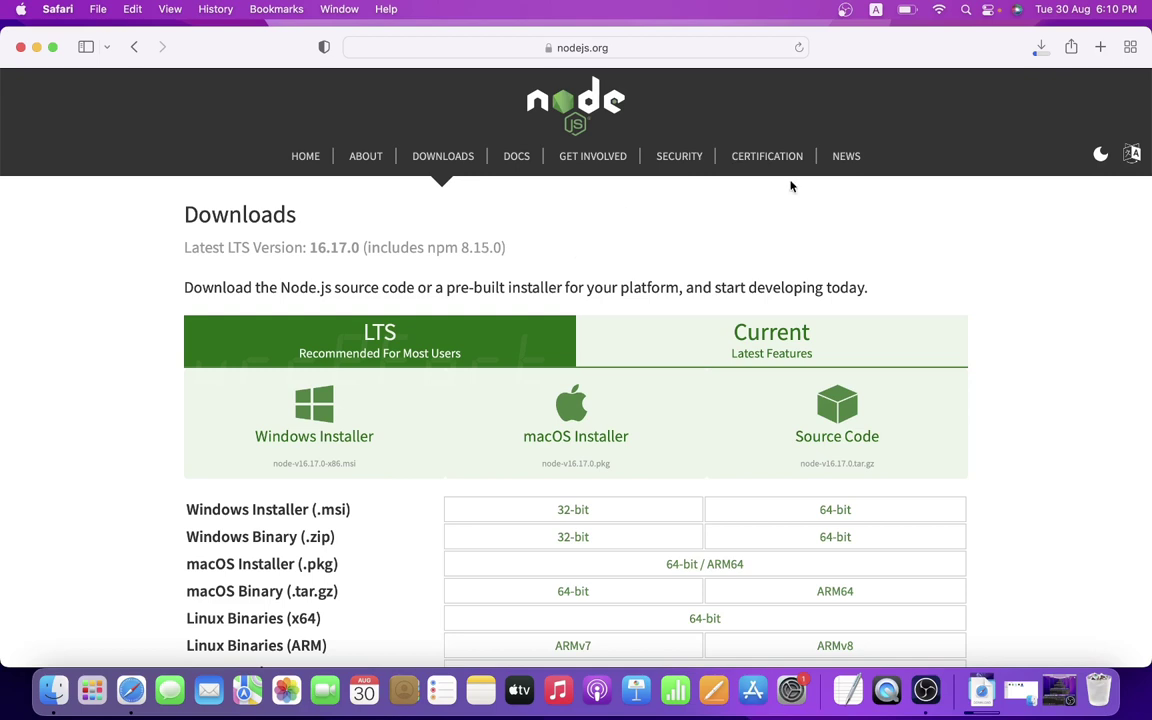
pyautogui.click(1038, 50)
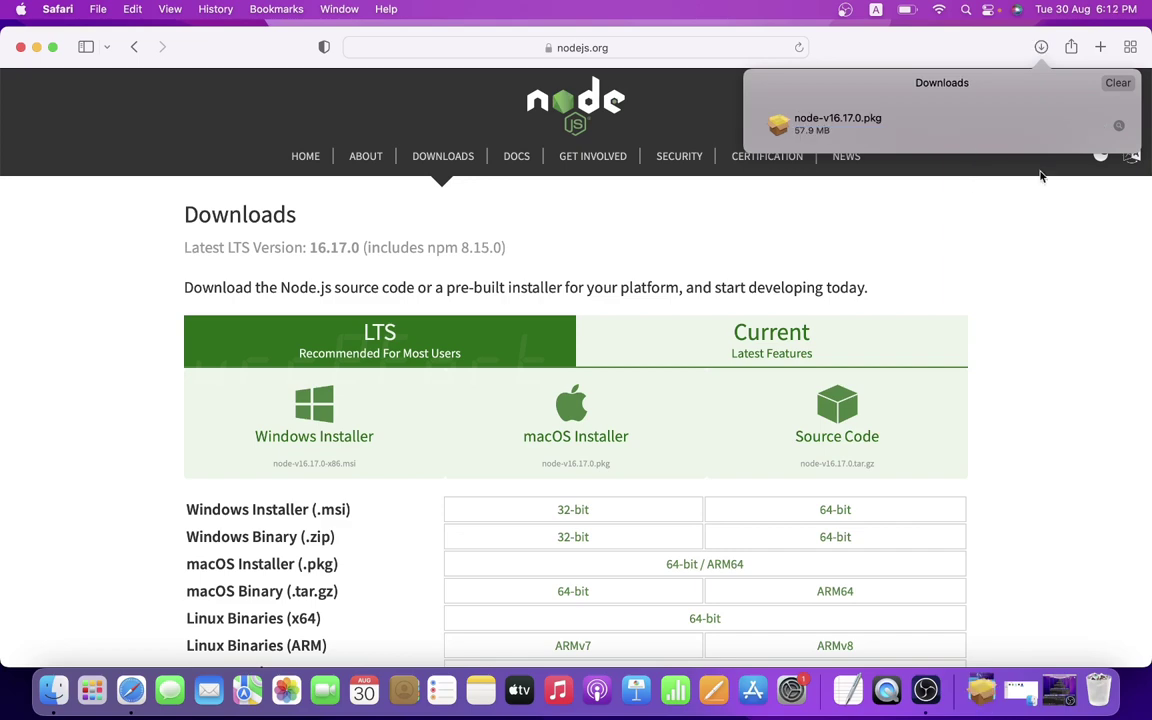
pyautogui.click(1005, 163)
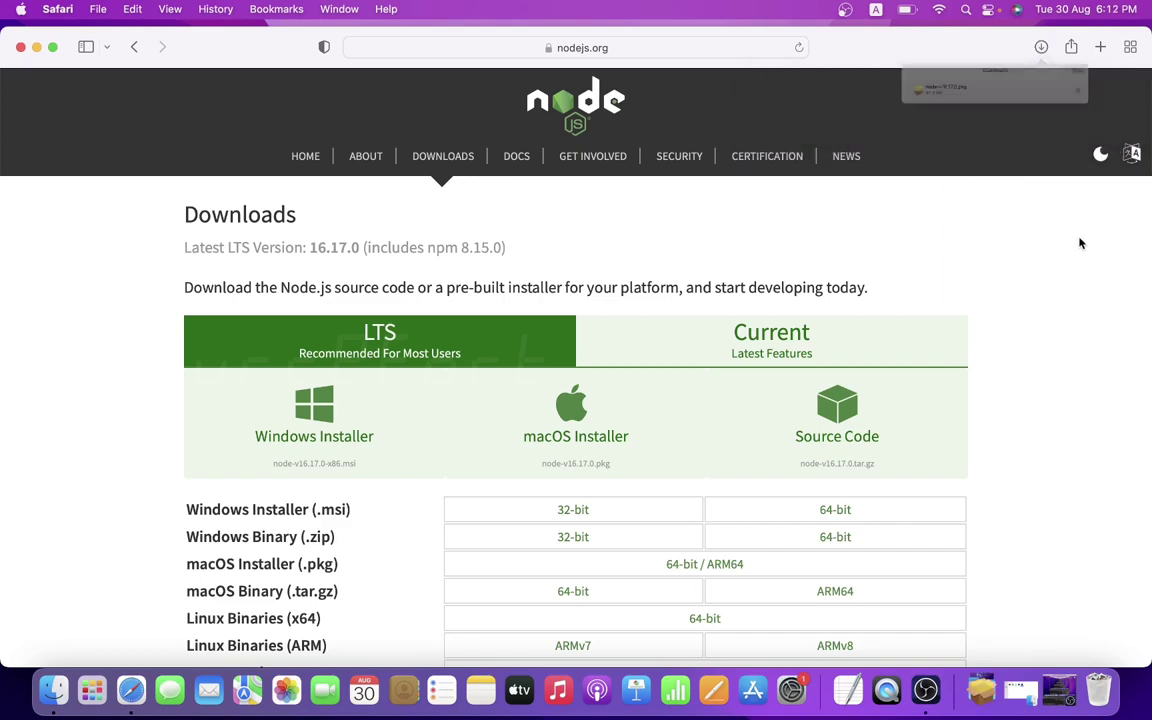
# Step: Open node-v16.17.0.pkg from the Finder Downloads folder
pyautogui.click(69, 688)
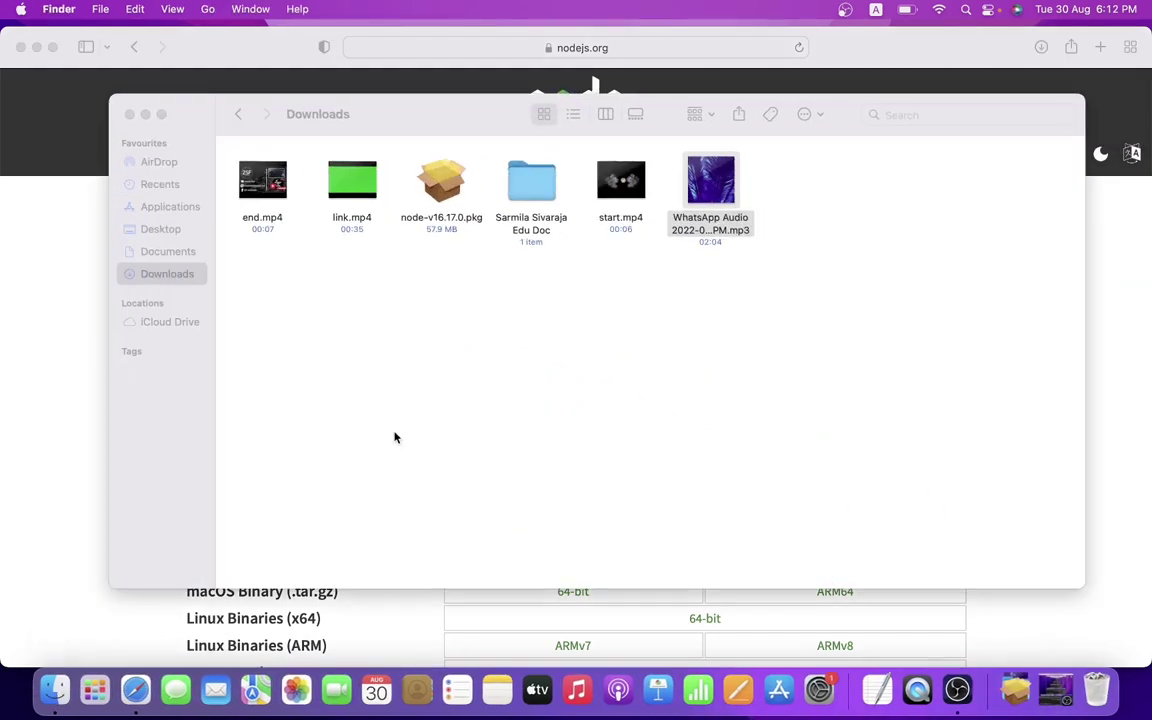
pyautogui.click(441, 188)
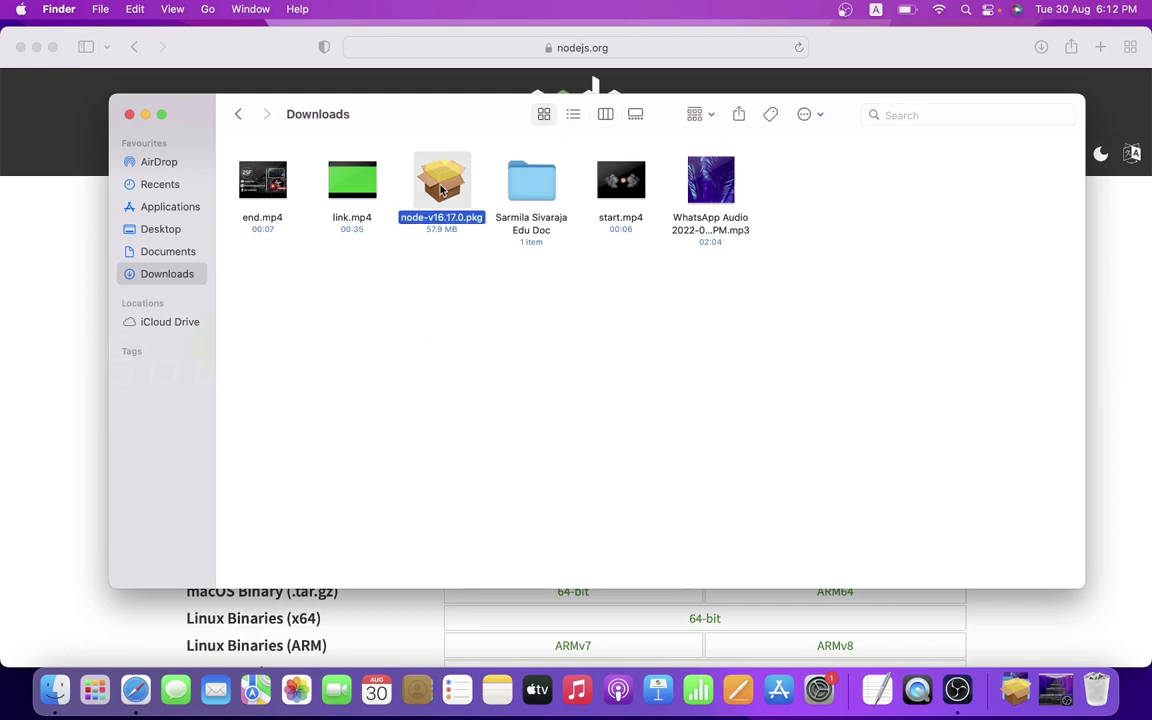
pyautogui.doubleClick(441, 188)
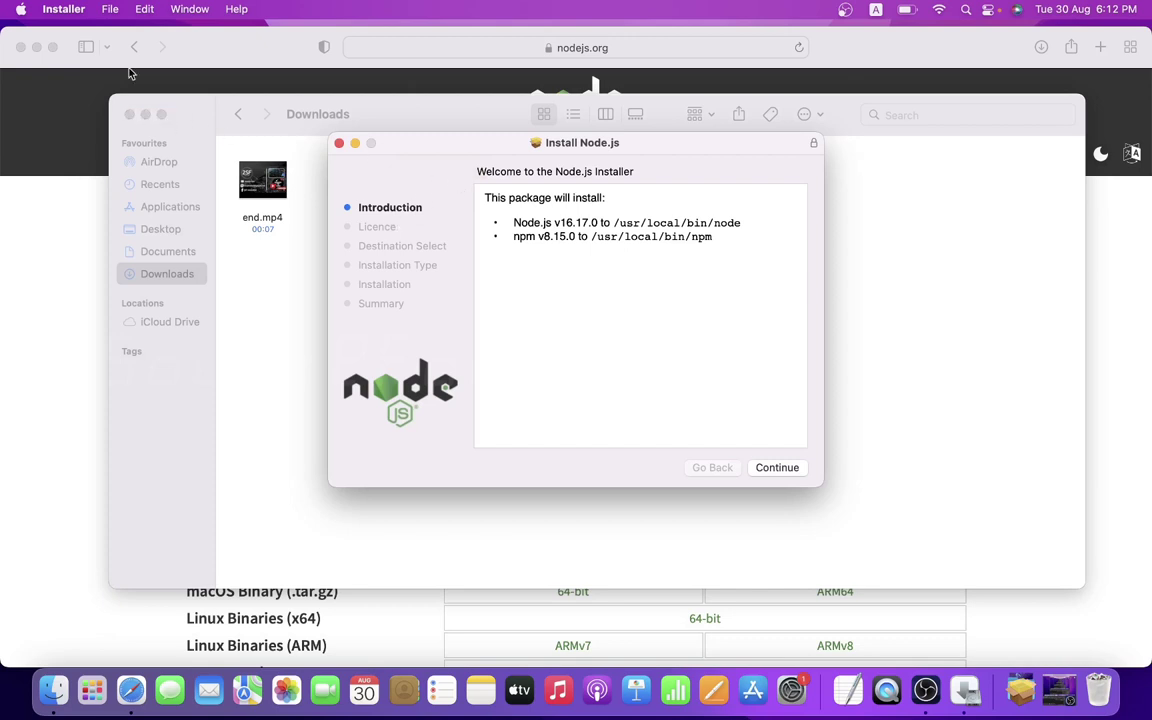
# Step: Minimize Safari and Finder, then highlight v16.17.0 and npm v8.15.0 in the welcome text
pyautogui.click(39, 46)
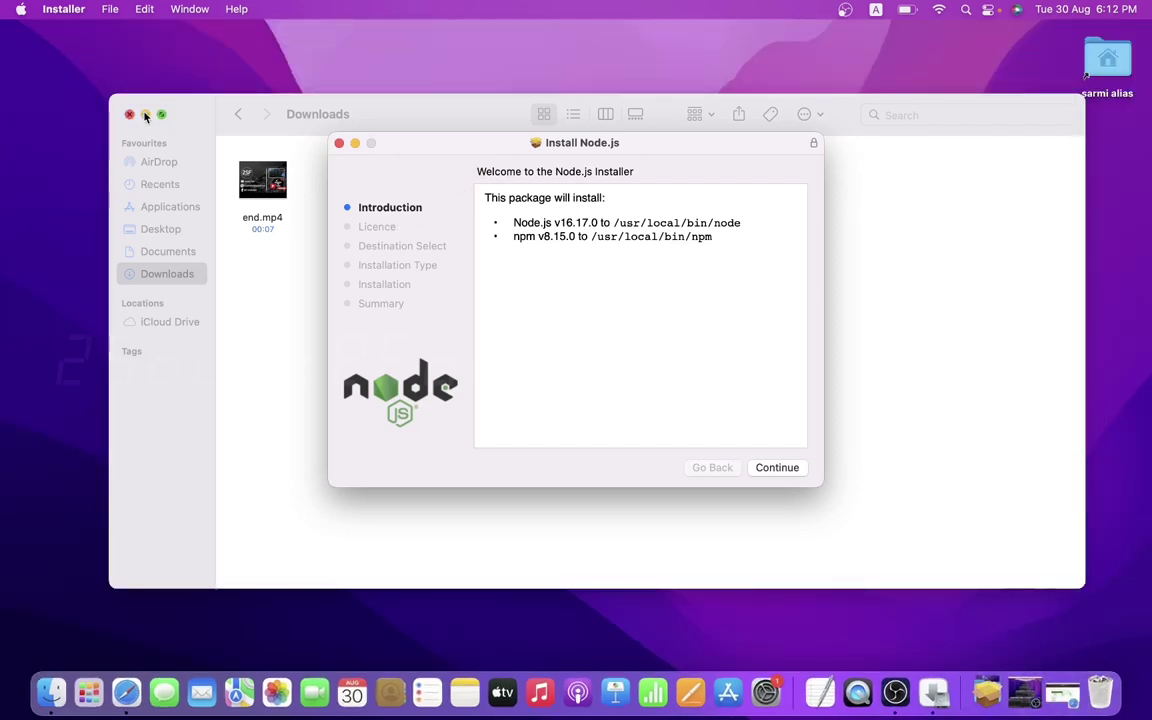
pyautogui.click(145, 115)
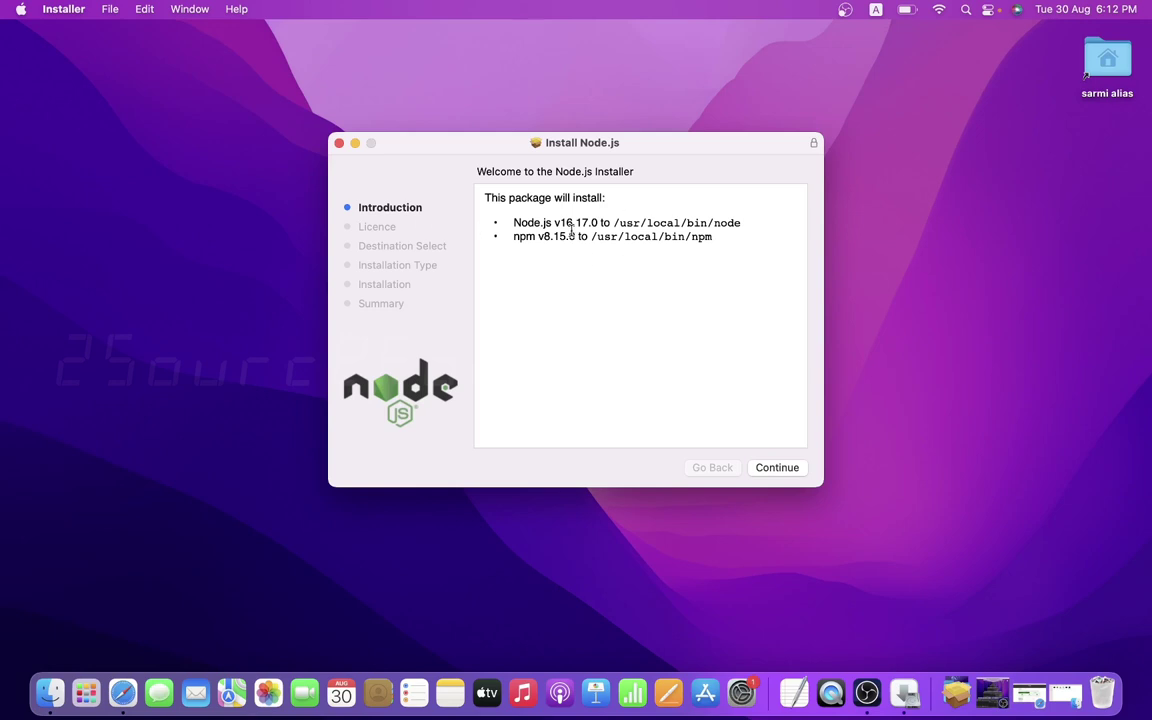
pyautogui.doubleClick(535, 223)
pyautogui.doubleClick(572, 223)
pyautogui.tripleClick(528, 244)
pyautogui.click(612, 242)
# Step: Continue past the introduction and agree to the Node.js licence
pyautogui.click(778, 468)
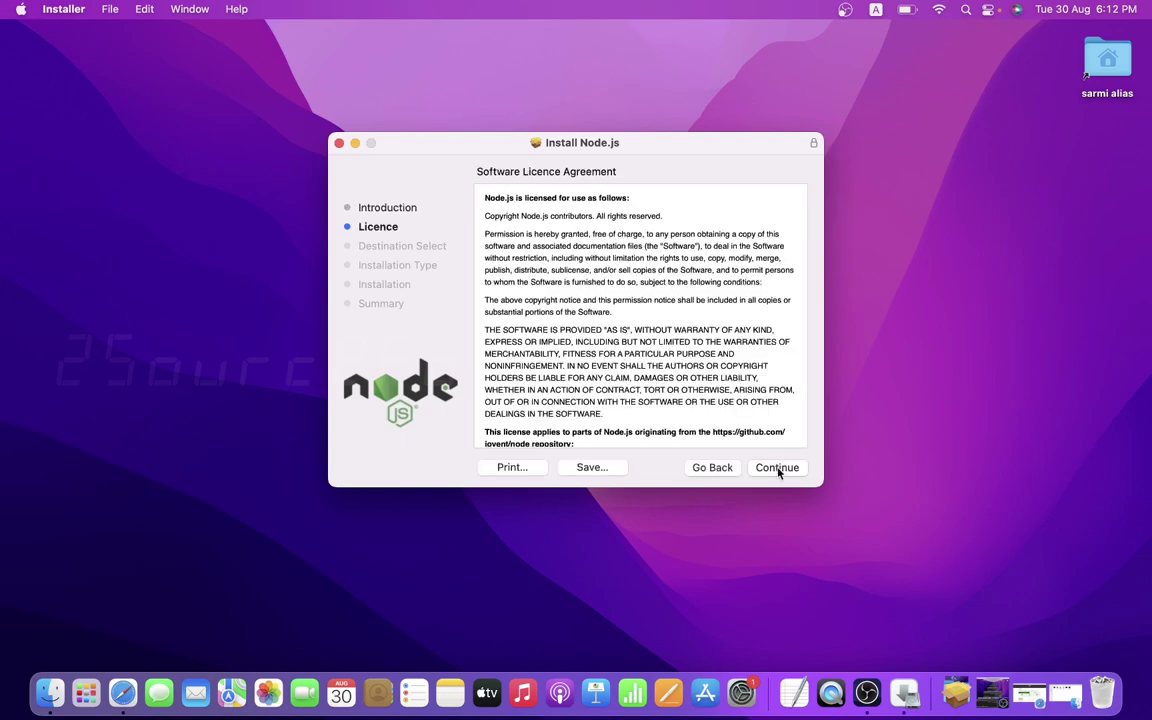
pyautogui.click(778, 468)
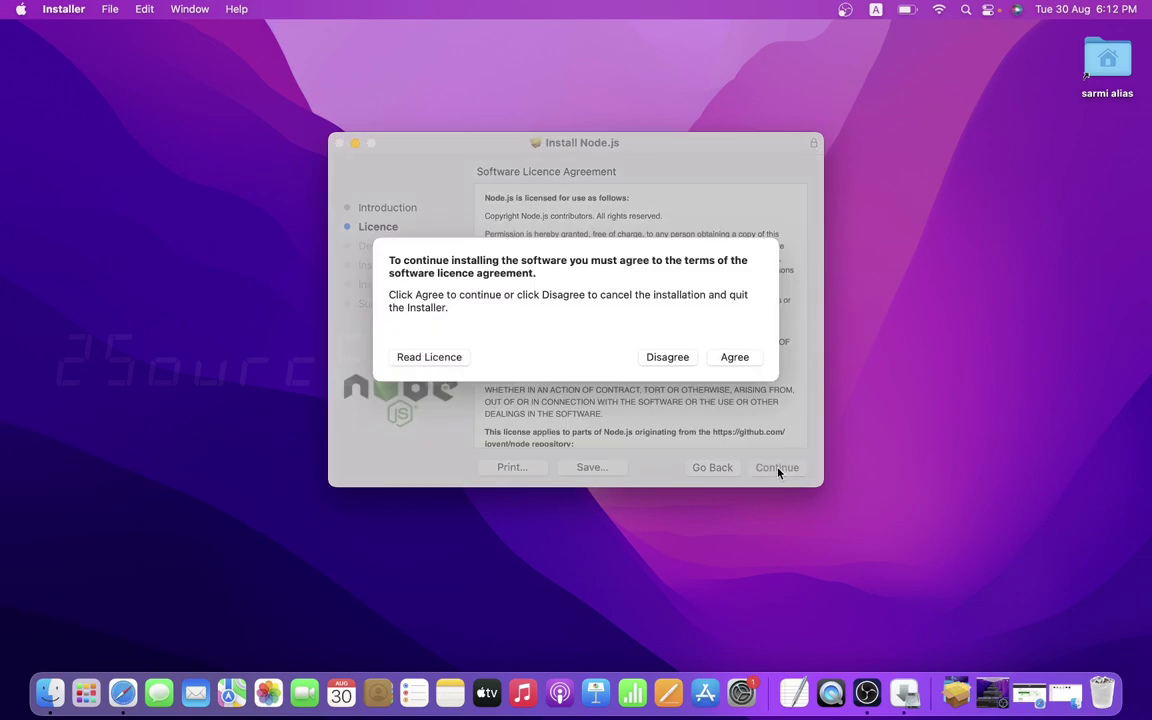
pyautogui.click(733, 358)
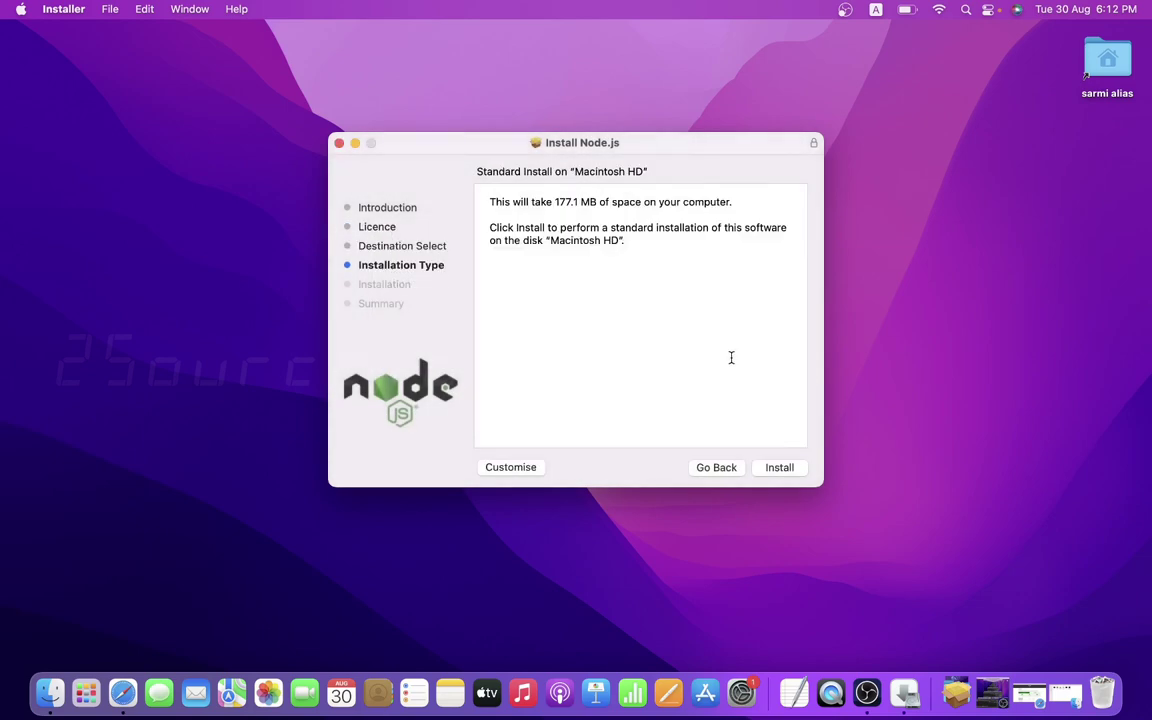
# Step: Start the standard install on Macintosh HD and authorise it with the administrator password
pyautogui.click(779, 468)
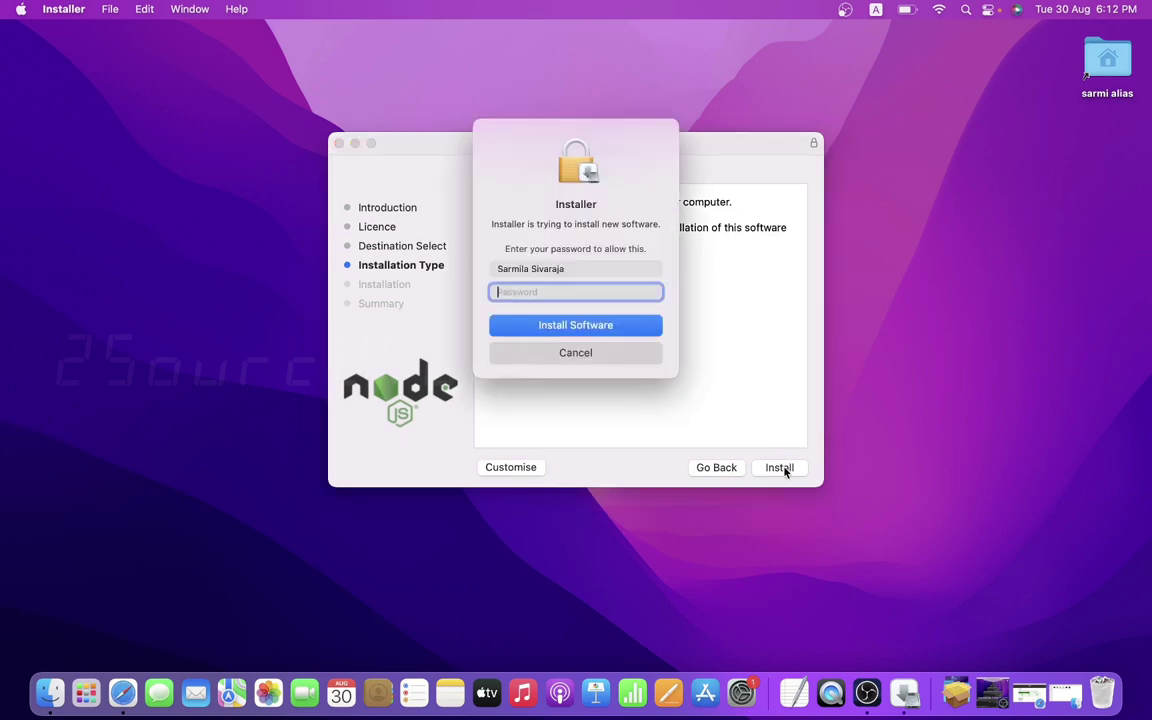
pyautogui.write('•••••••••')
pyautogui.click(590, 329)
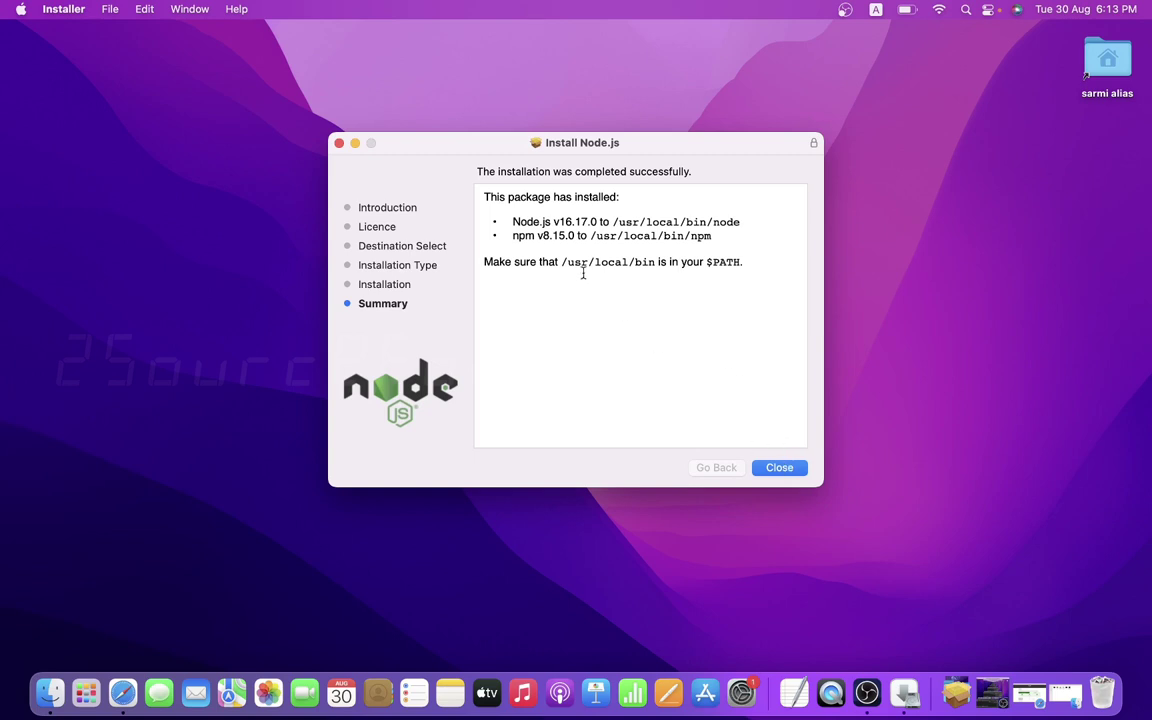
# Step: Close the finished installer and keep the Node.js package instead of moving it to the Bin
pyautogui.doubleClick(662, 262)
pyautogui.doubleClick(575, 222)
pyautogui.click(627, 319)
pyautogui.click(779, 468)
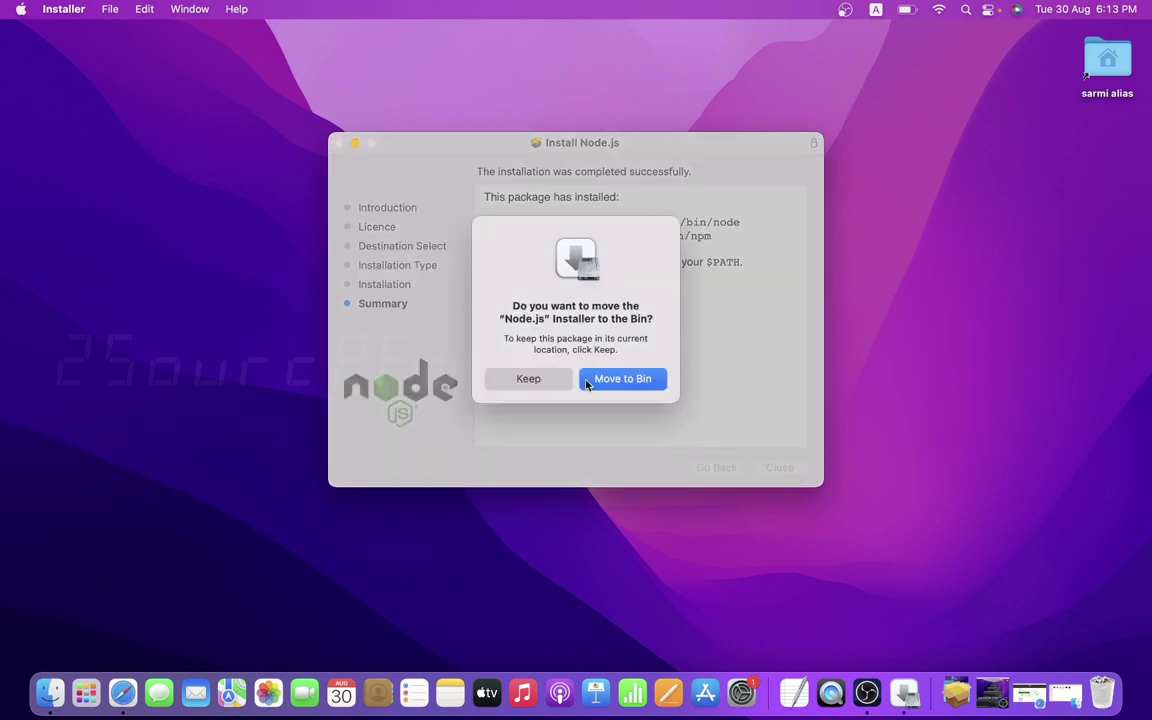
pyautogui.click(528, 379)
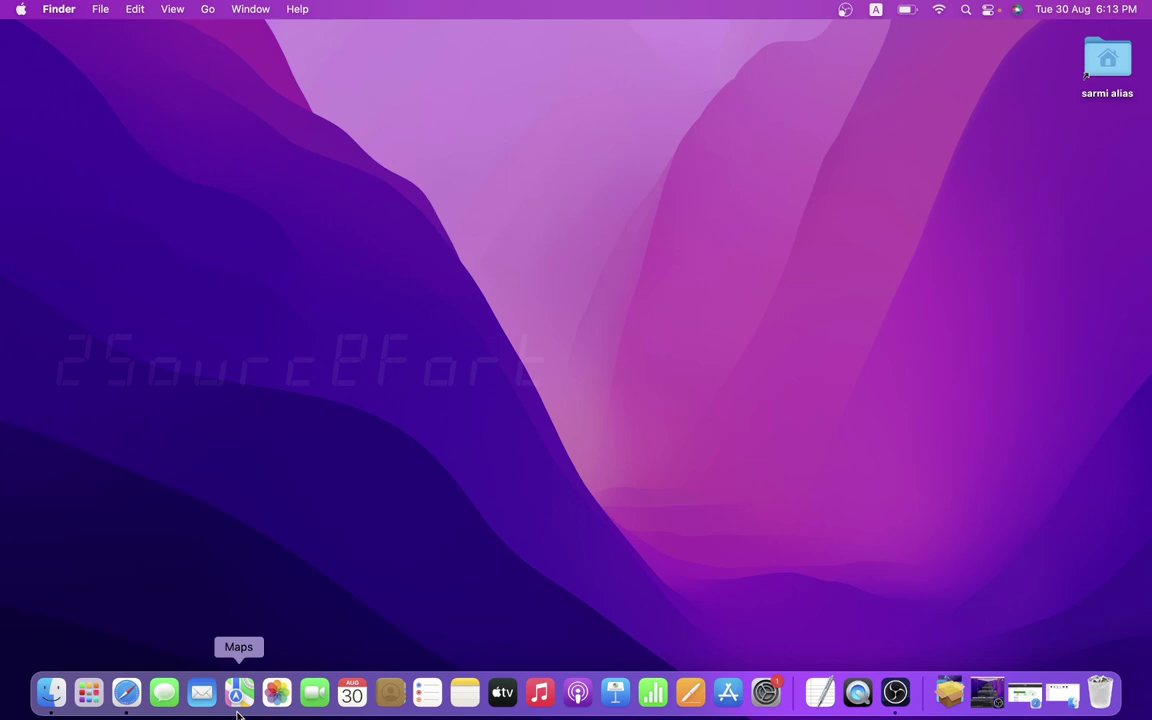
# Step: Launch Terminal from a Spotlight search for 'ter' and move its window toward the centre
pyautogui.press('super+space')
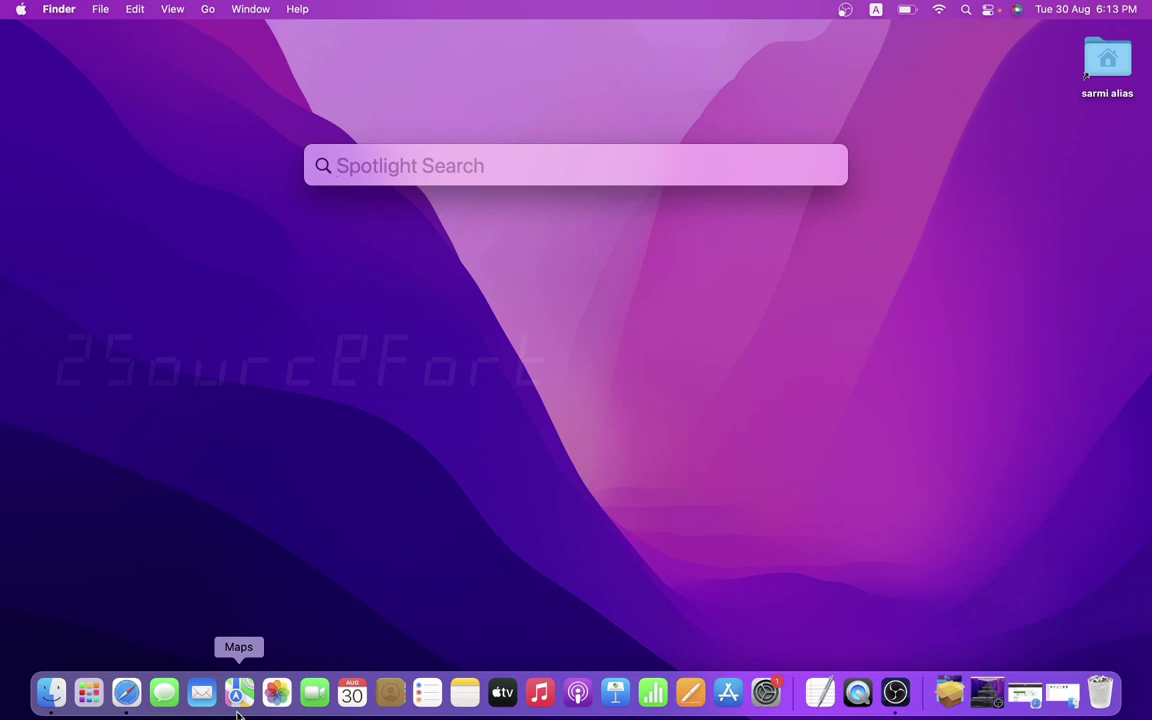
pyautogui.write('ter')
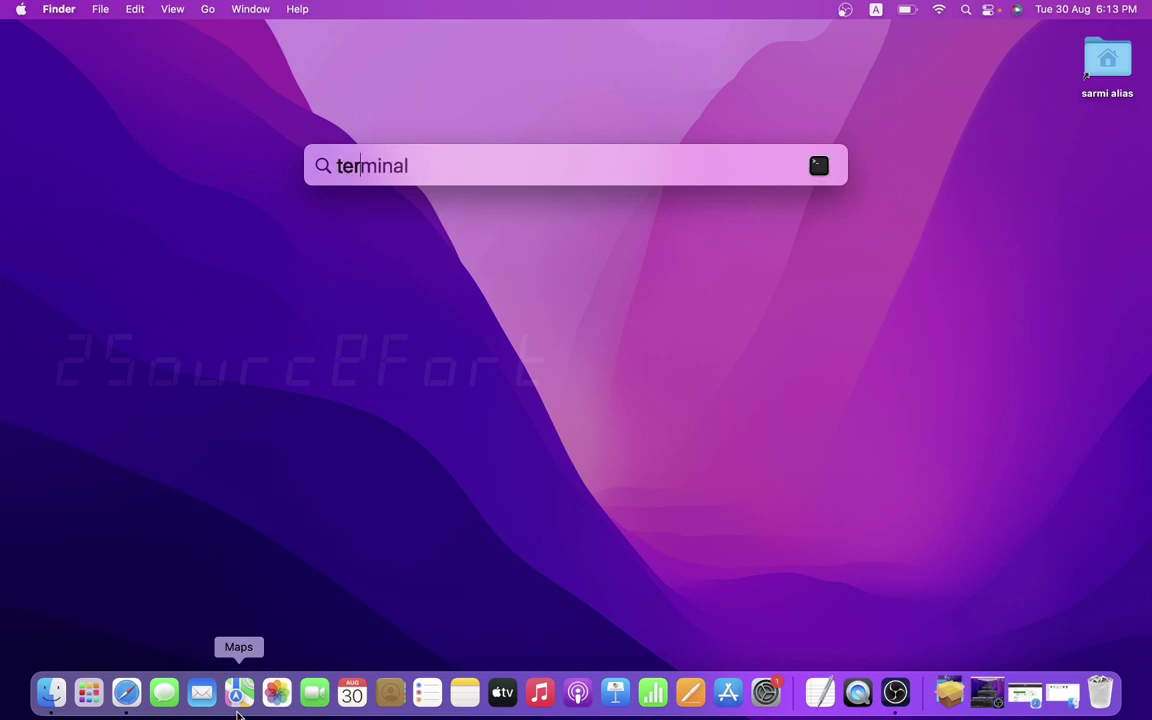
pyautogui.press('Return')
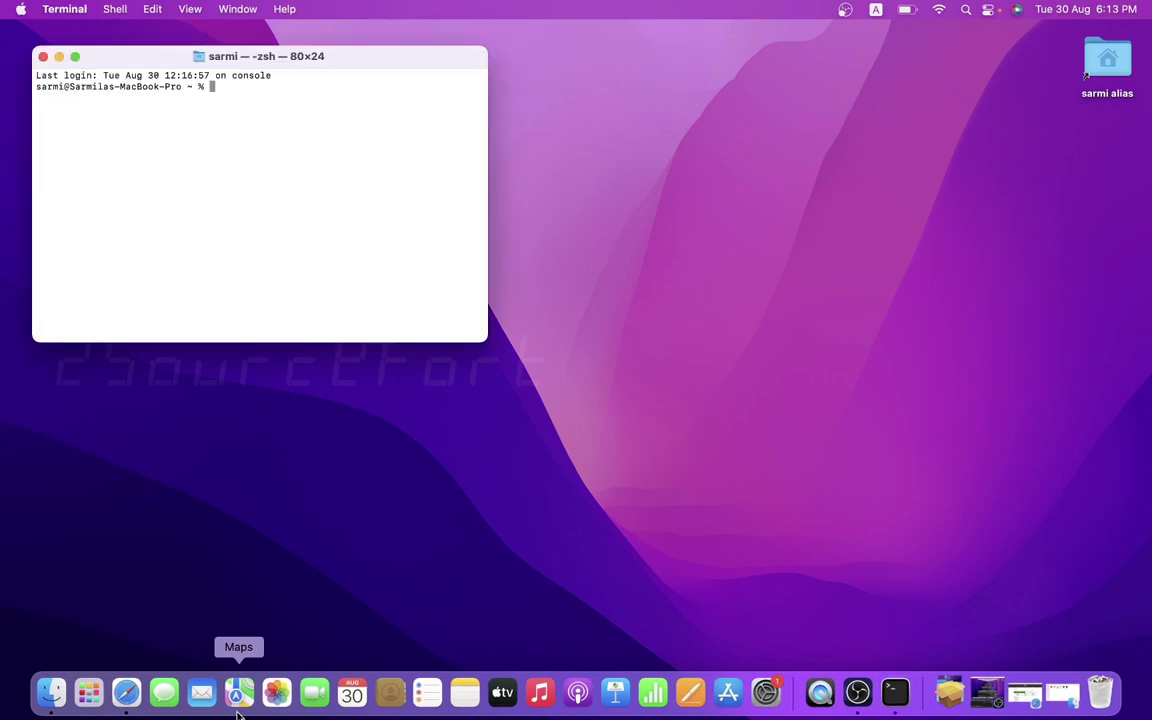
pyautogui.moveTo(237, 61); pyautogui.dragTo(400, 141)
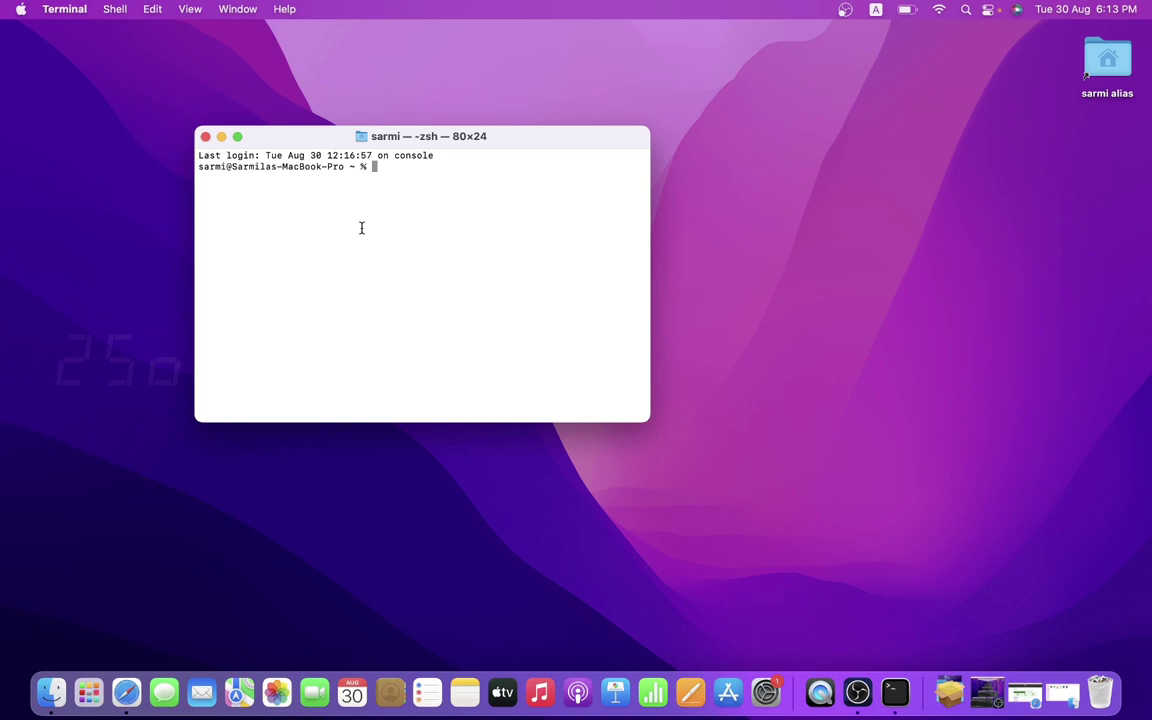
# Step: Run node --version and confirm it prints v16.17.0
pyautogui.write('node --version')
pyautogui.press('Return')
pyautogui.moveTo(199, 178); pyautogui.dragTo(240, 178)
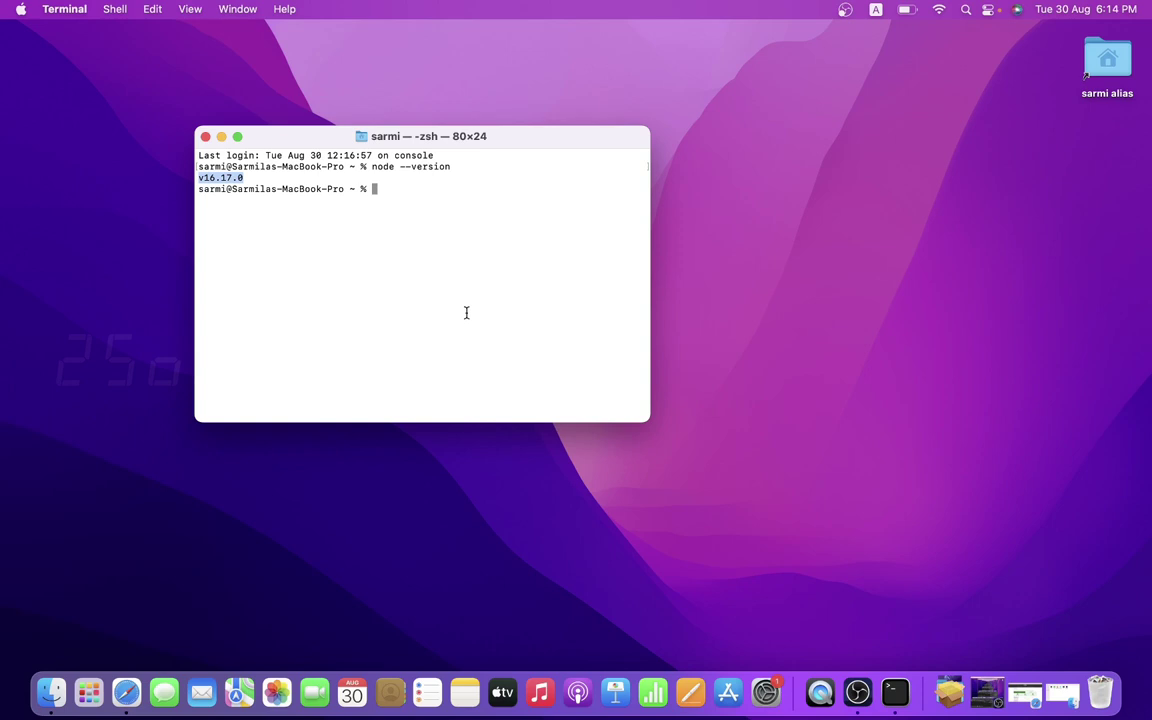
# Step: Run npm --version and confirm it prints 8.15.0
pyautogui.click(453, 260)
pyautogui.write('npm --')
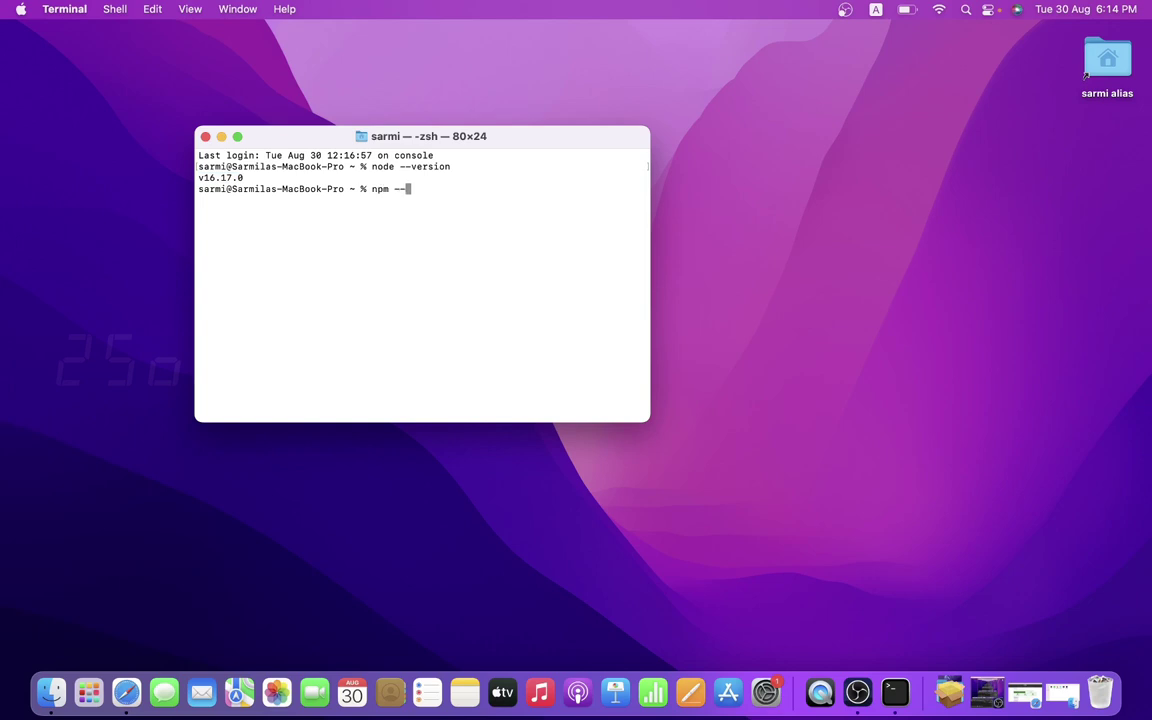
pyautogui.write('version')
pyautogui.press('Return')
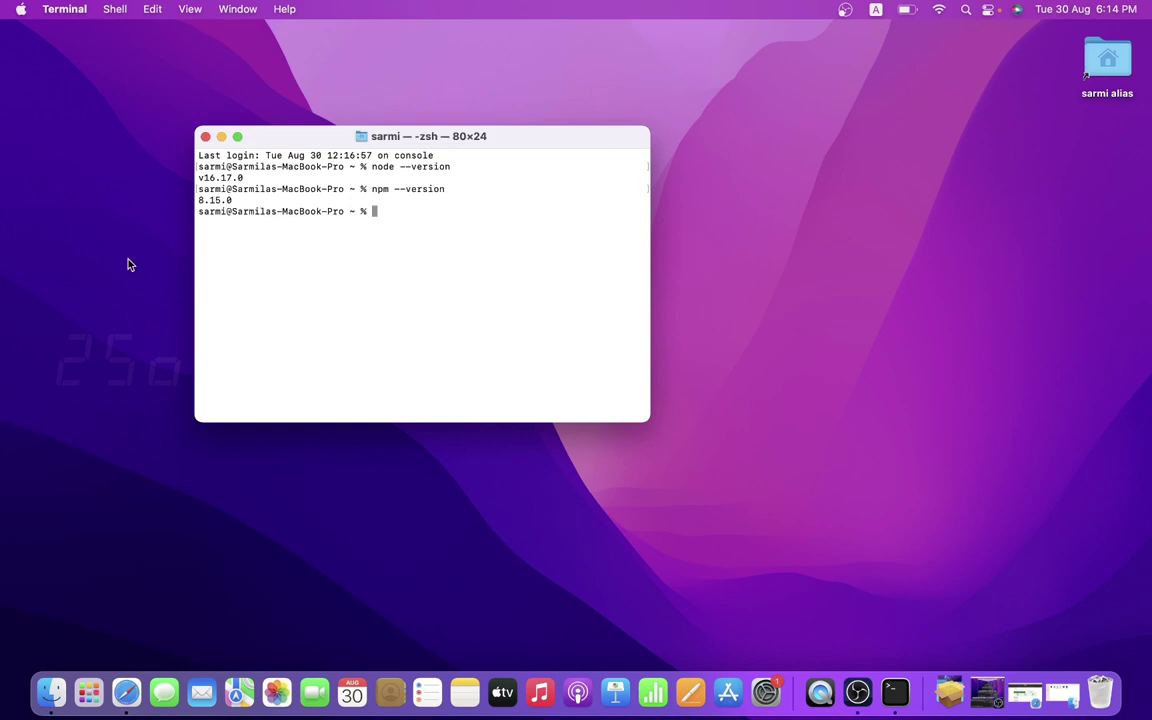